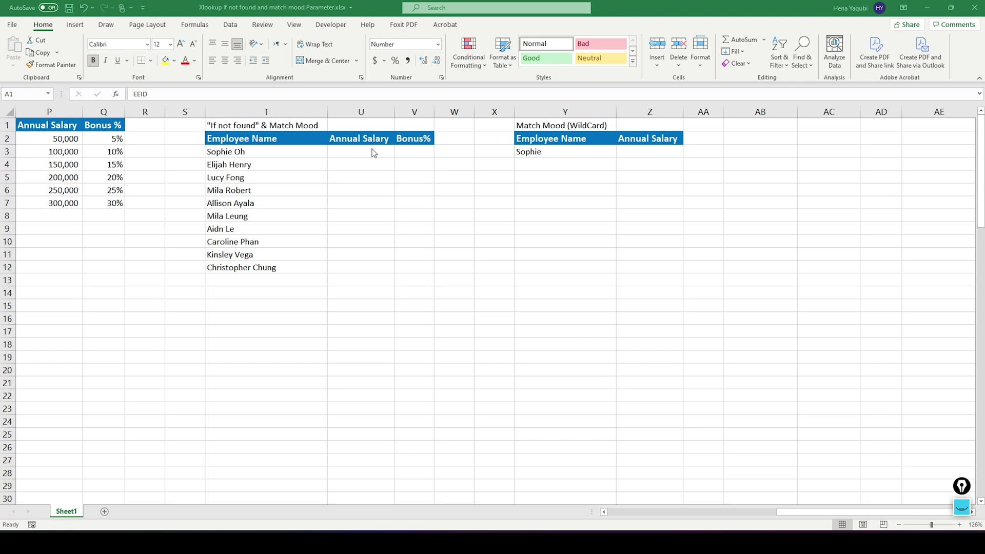
Start an XLOOKUP formula in Annual Salary cell U3 with the employee name in T3 as the lookup value.
left_click(372, 151)
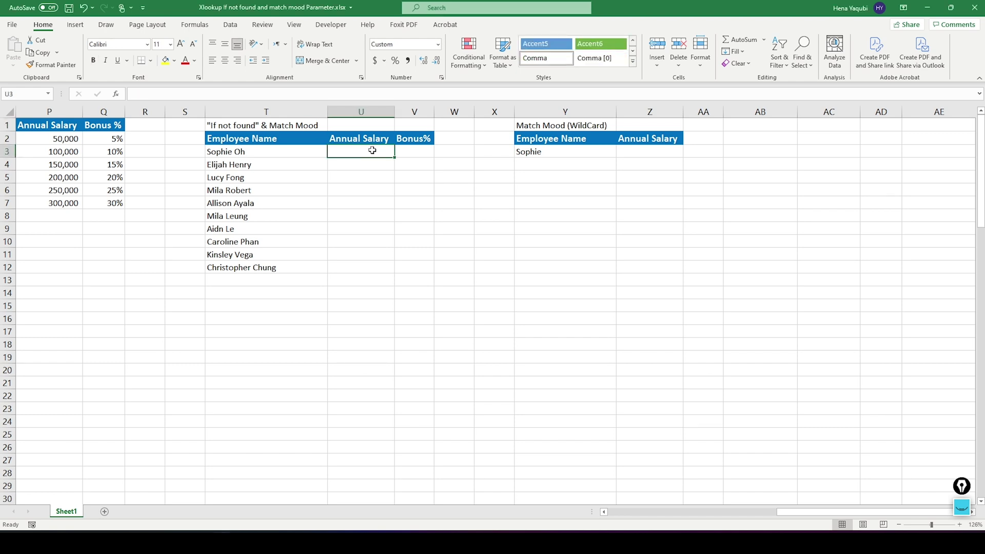
type("=")
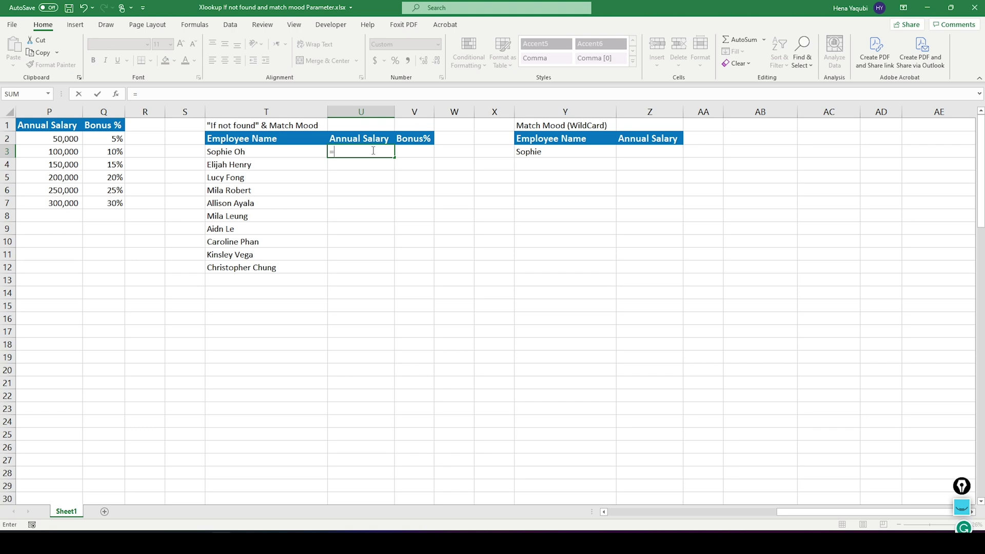
type("xl")
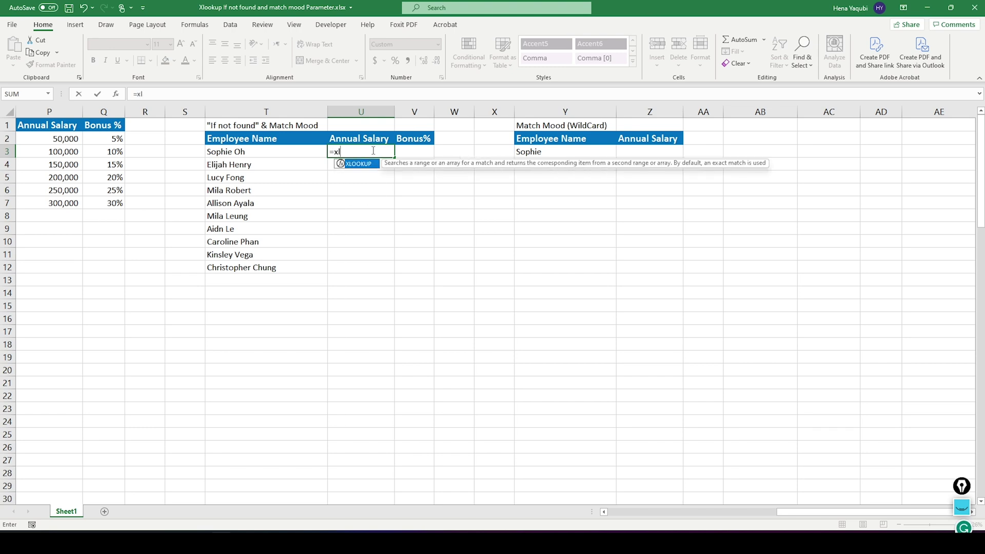
key("Tab")
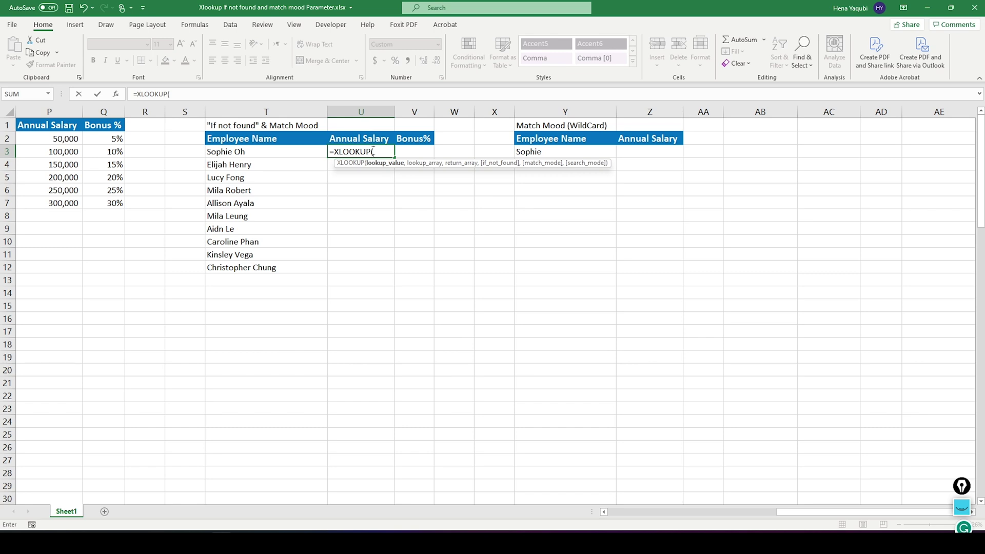
left_click(271, 151)
type(",")
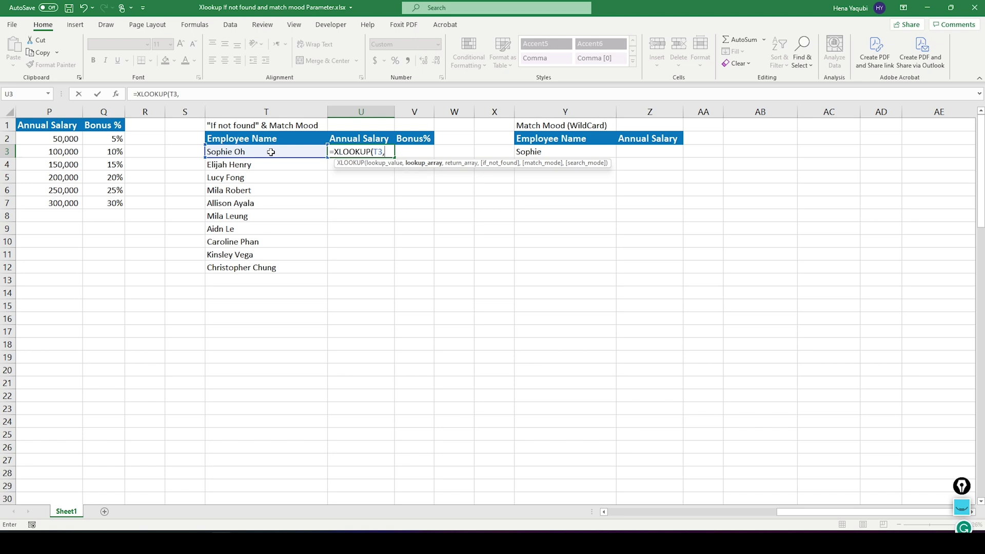
Set the lookup array to the data table's Employee Name range as the absolute reference $B$2:$B$101.
scroll(271, 152, "left", 8)
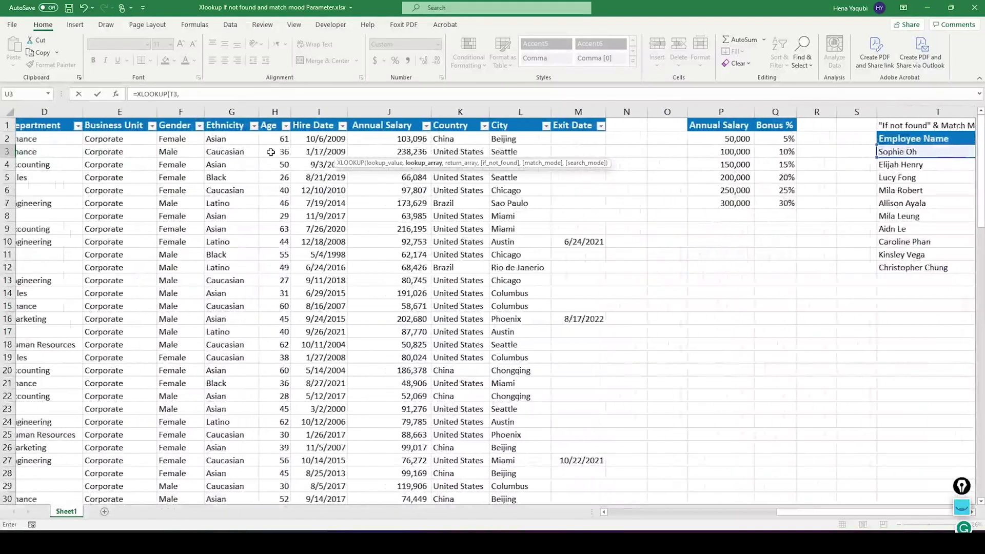
left_click(107, 140)
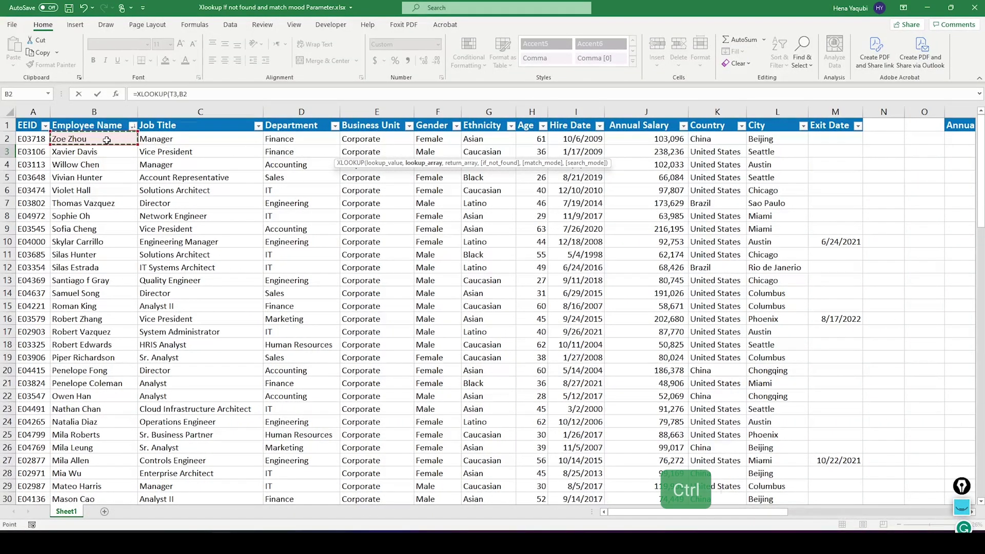
key("ctrl+shift+Down")
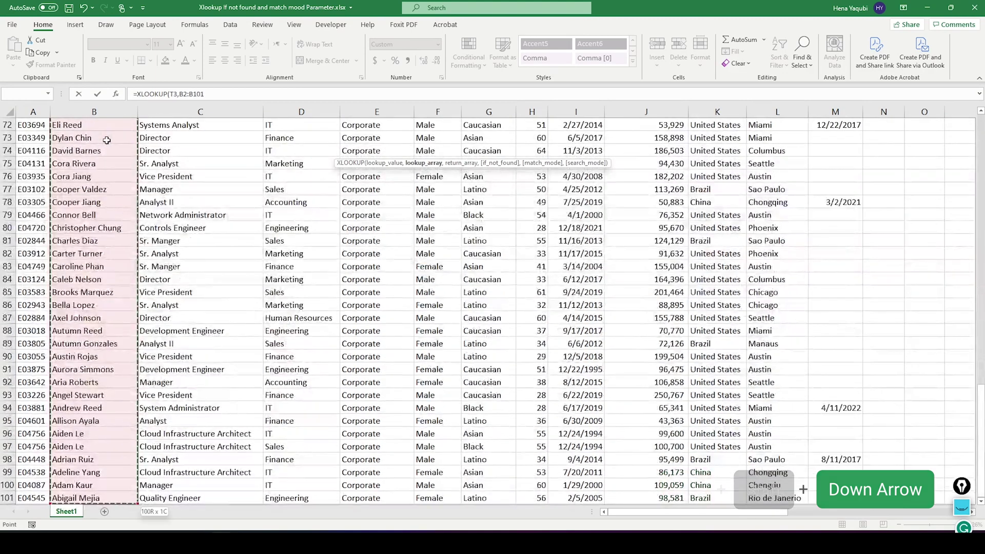
key("F4")
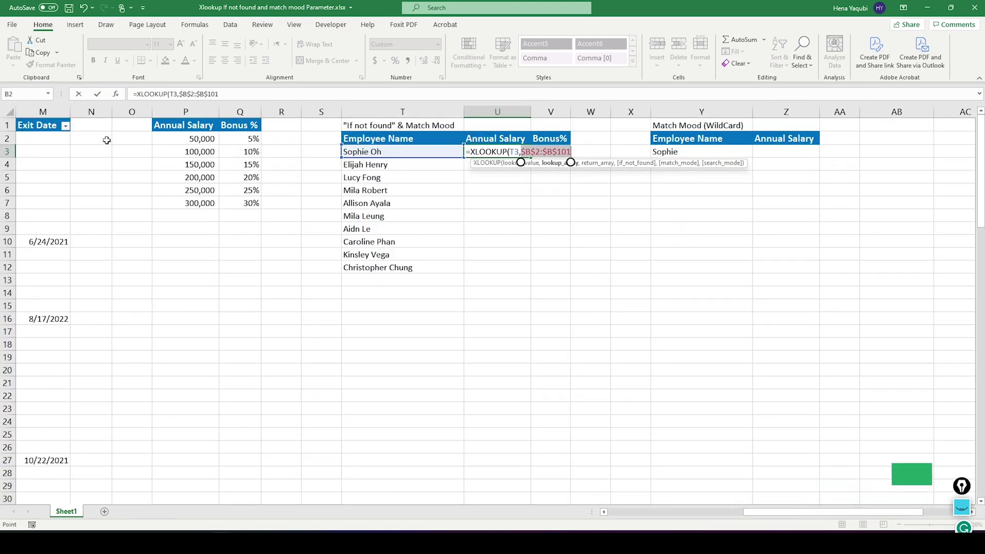
type(",")
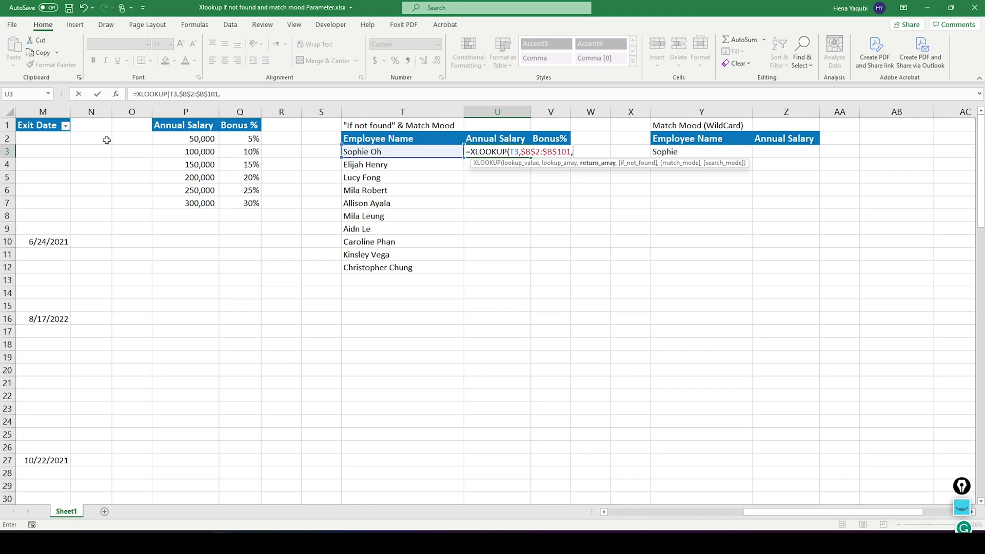
Set the return array to the data table's Annual Salary range as $J$2:$J$101 and complete the formula in U3.
scroll(106, 140, "left", 10)
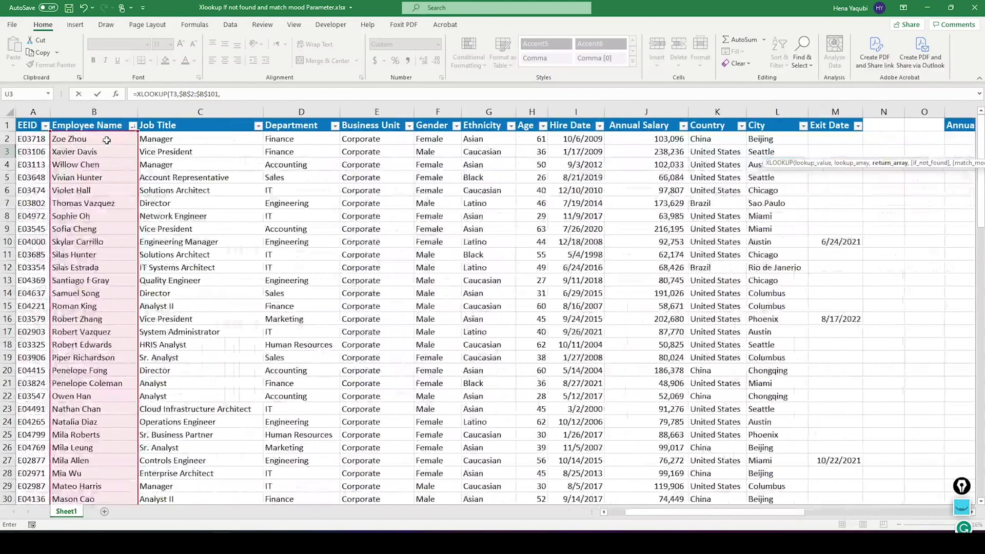
left_click(650, 138)
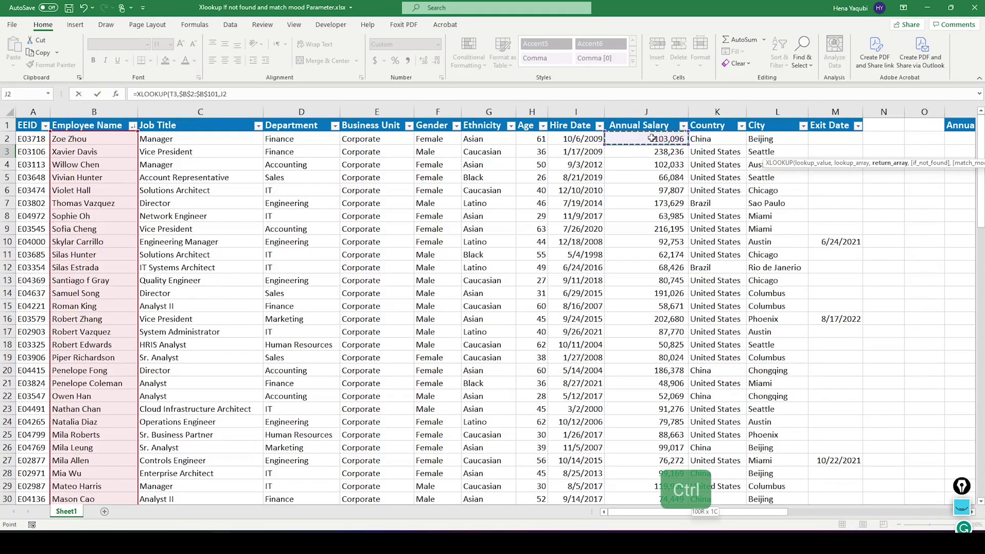
key("ctrl+shift+Down")
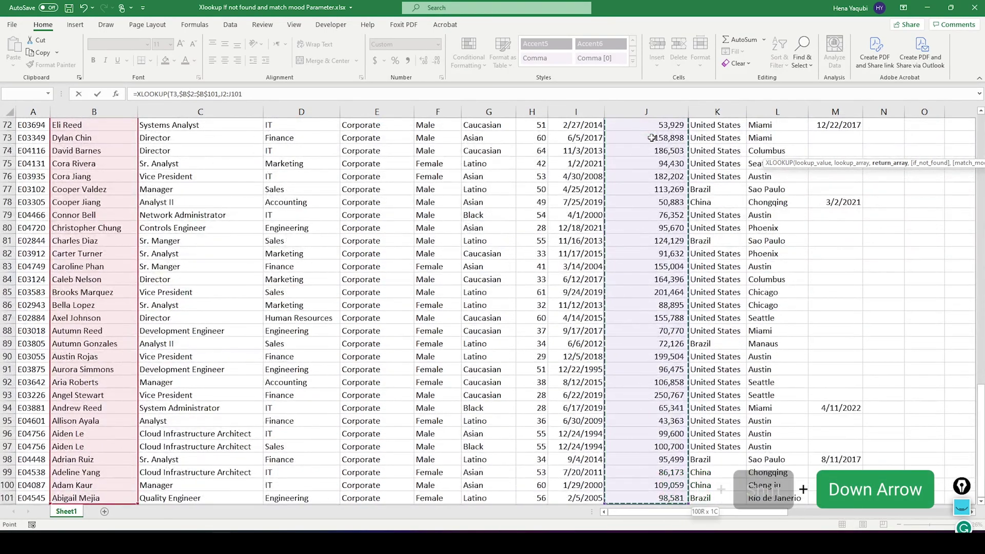
key("F4")
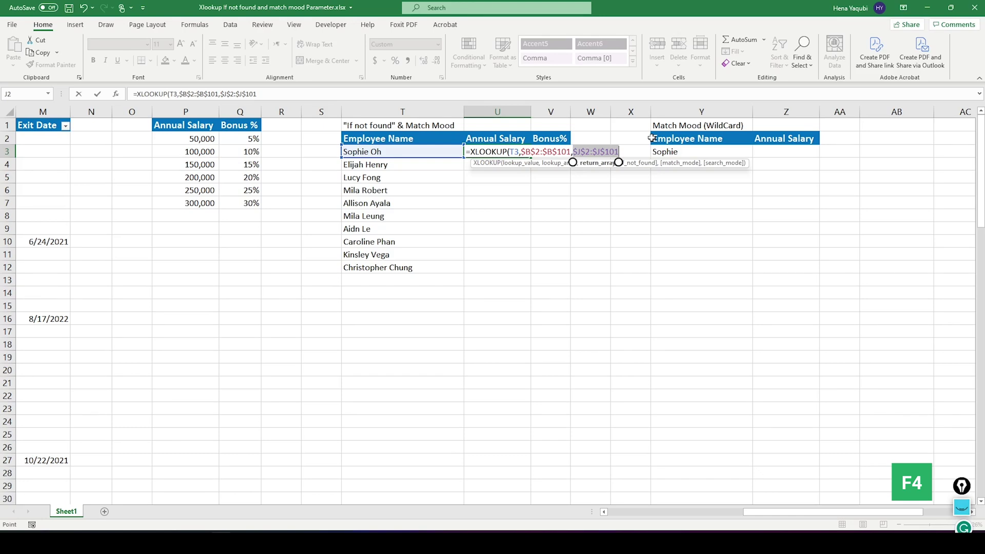
key("Return")
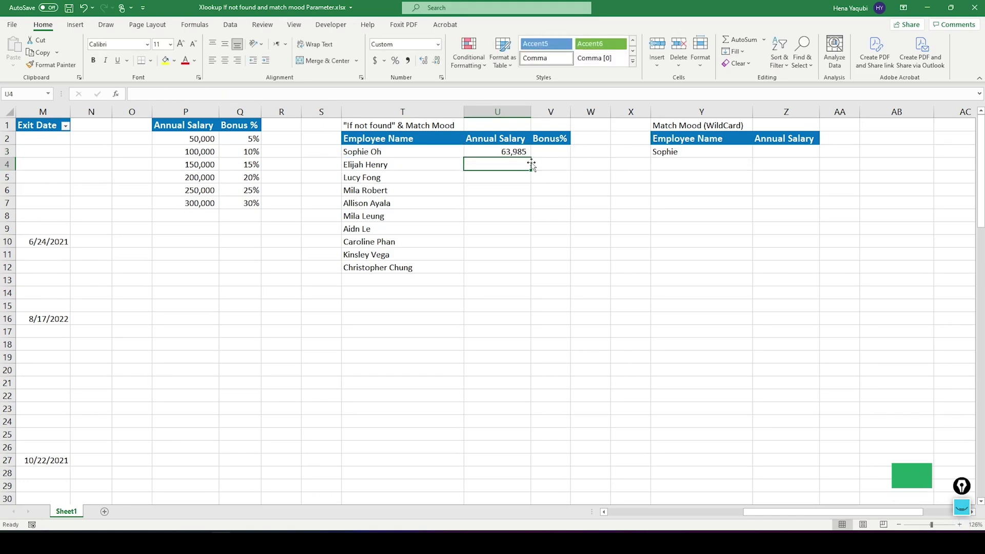
Fill the U3 salary lookup formula down to U12 for all listed employees.
left_click(522, 151)
left_click_drag(532, 159, 529, 273)
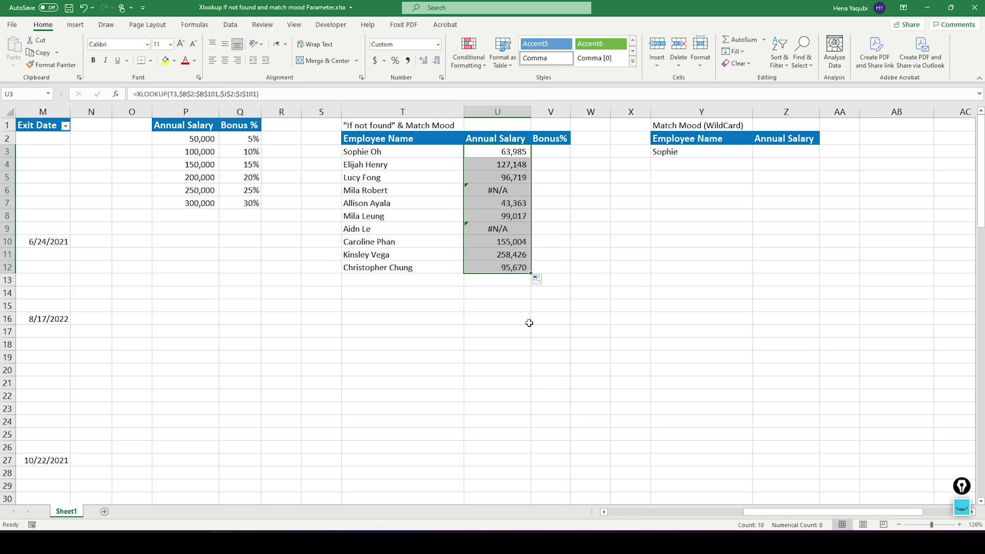
left_click(513, 305)
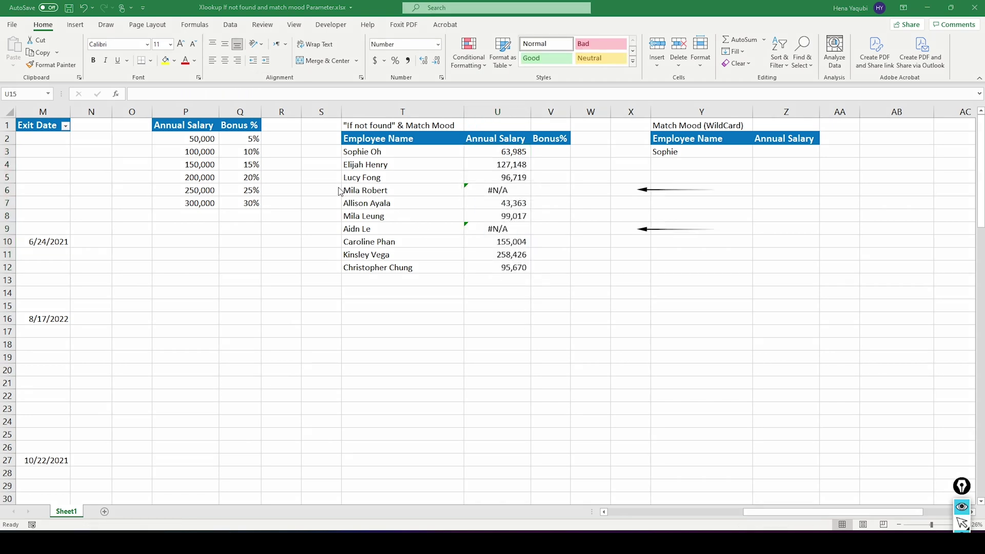
left_click_drag(341, 183, 480, 209)
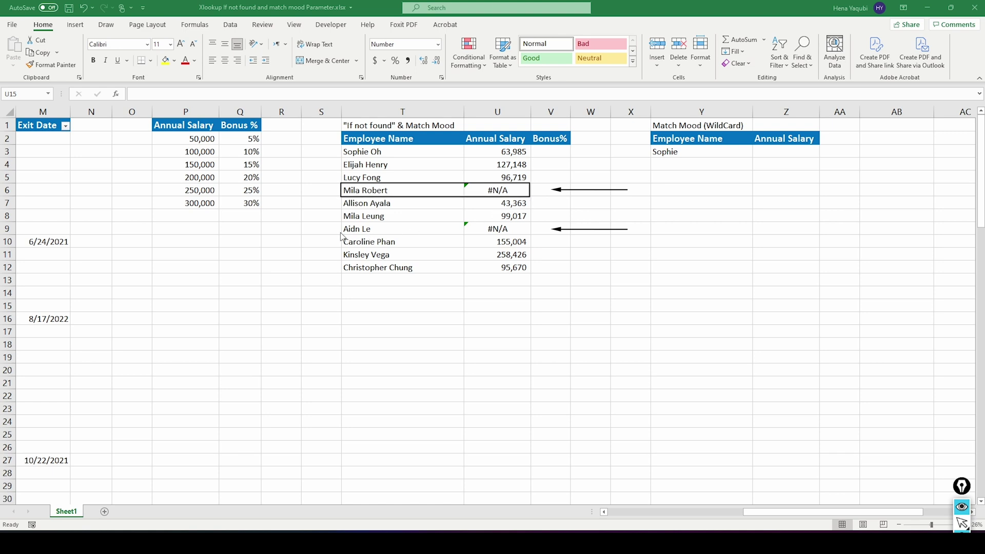
left_click_drag(341, 220, 533, 239)
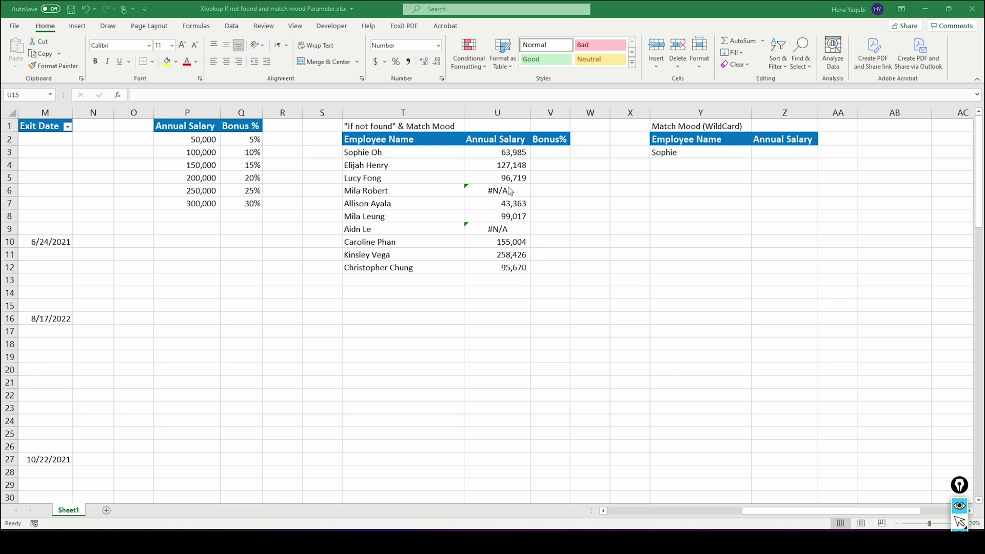
Add 0 as the if-not-found argument of the XLOOKUP in U3 and fill the updated formula down to U12.
left_click(519, 152)
double_click(519, 151)
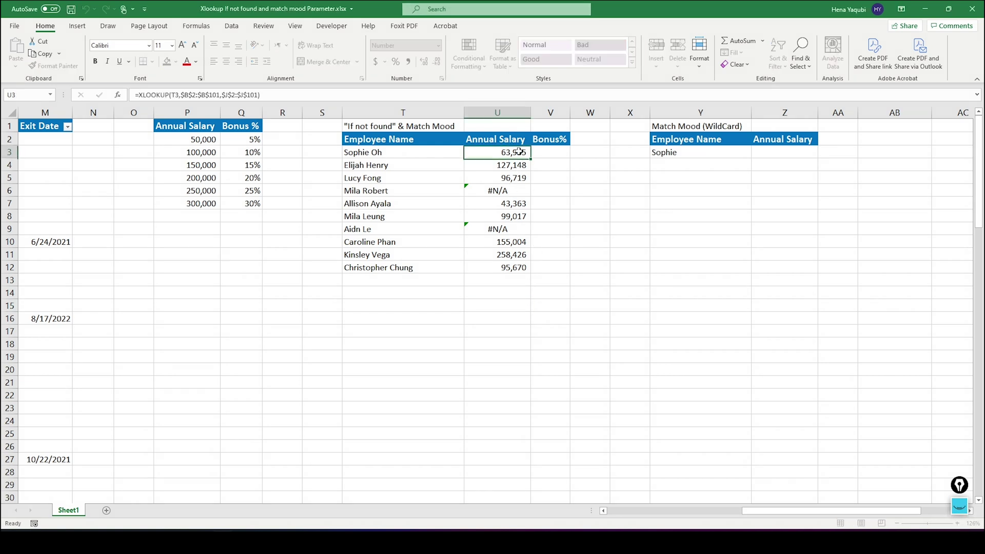
left_click(618, 153)
type(",")
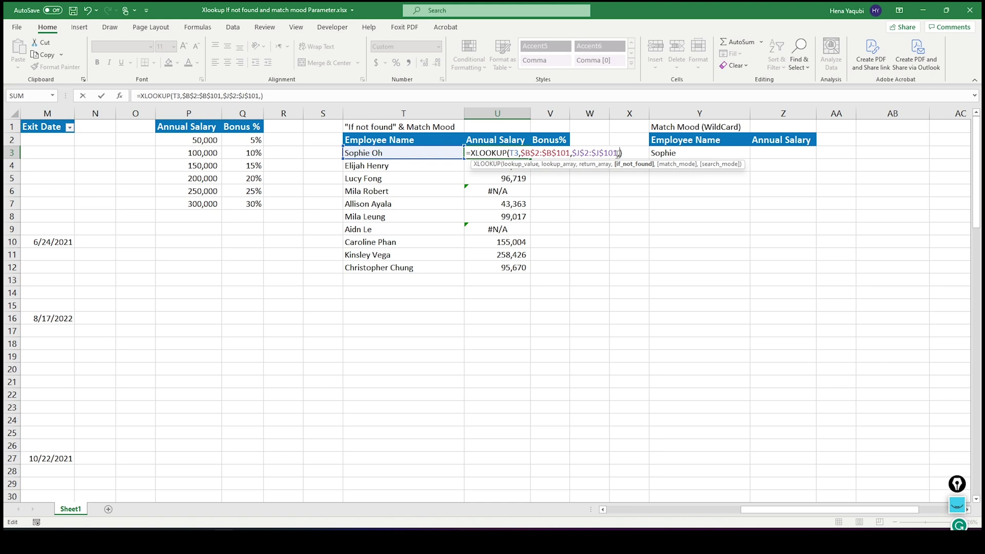
type("0")
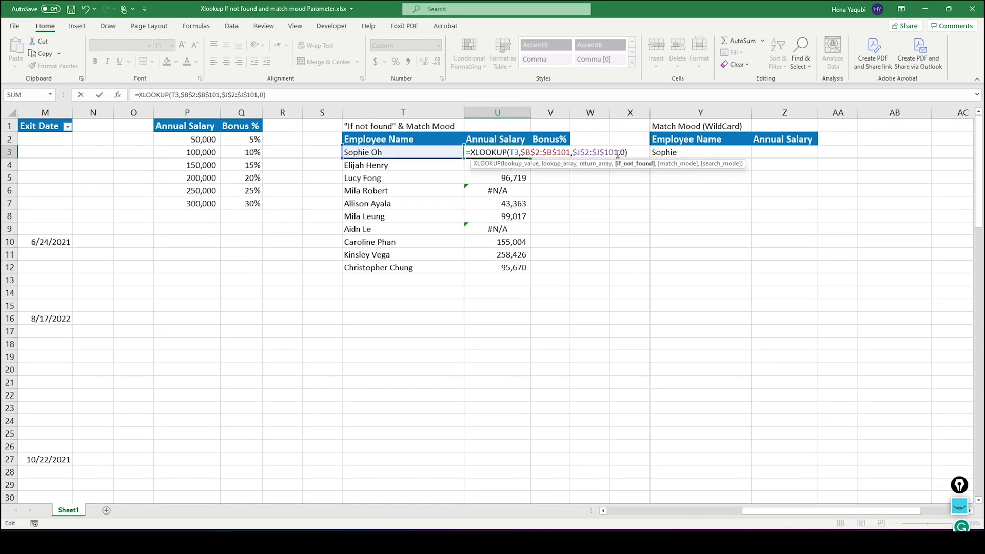
key("Return")
left_click(526, 156)
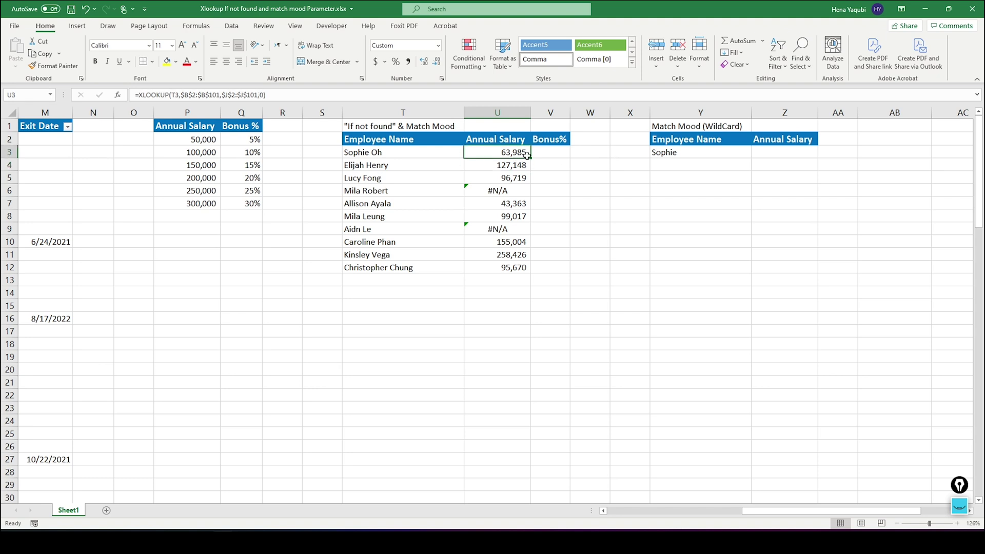
double_click(531, 158)
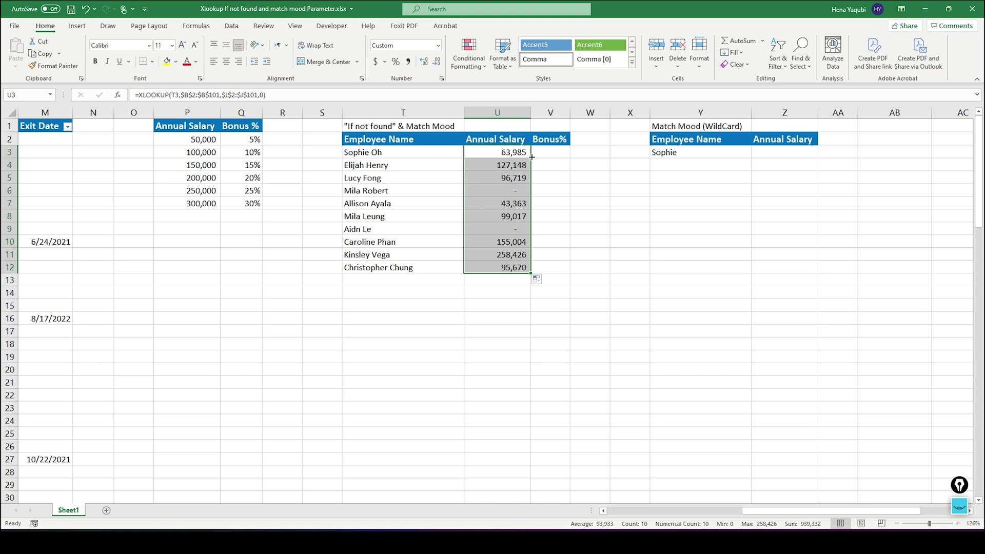
left_click(558, 155)
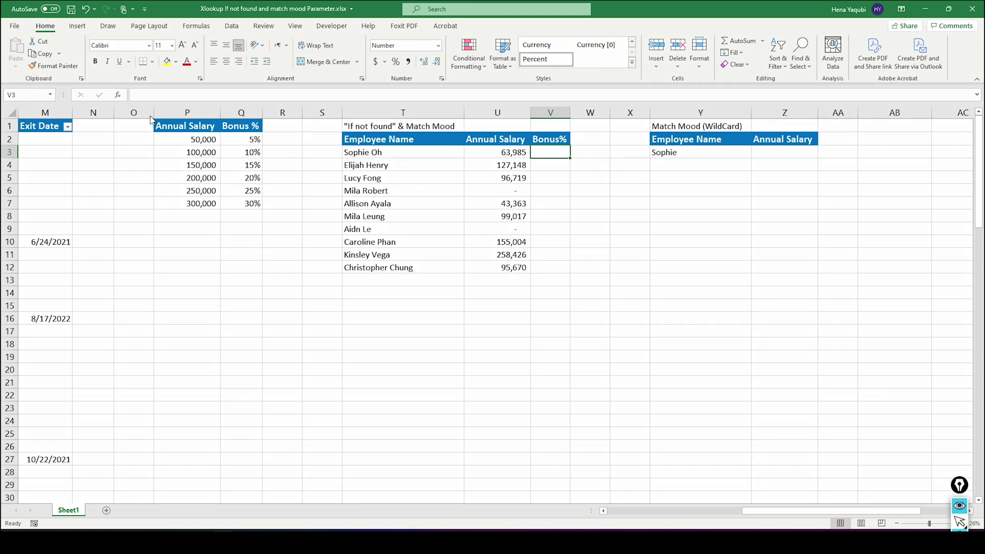
mouse_move(157, 116)
left_mouse_down()
mouse_move(226, 164)
mouse_move(265, 211)
left_mouse_up()
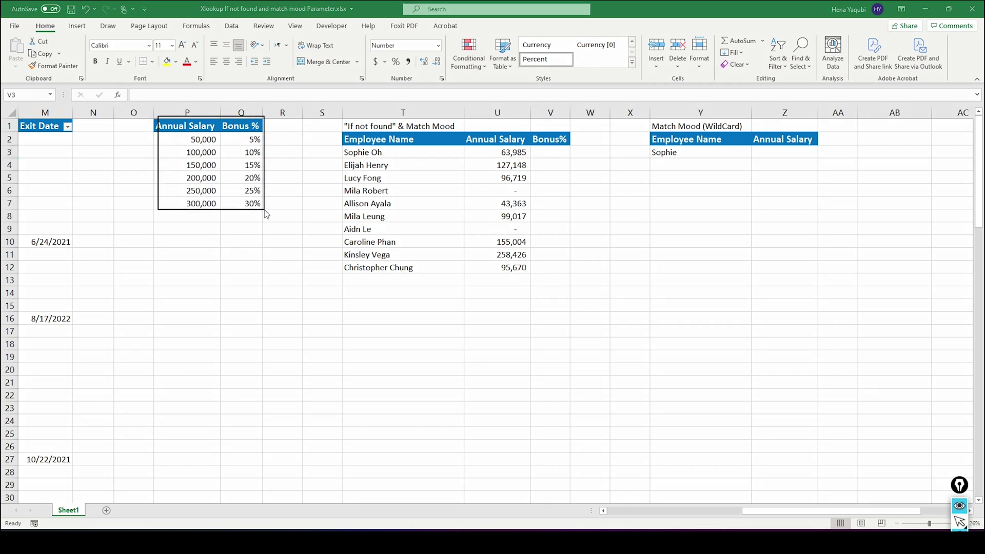
Start an XLOOKUP formula in Bonus% cell V3 with the annual salary in U3 as the lookup value.
left_click(539, 152)
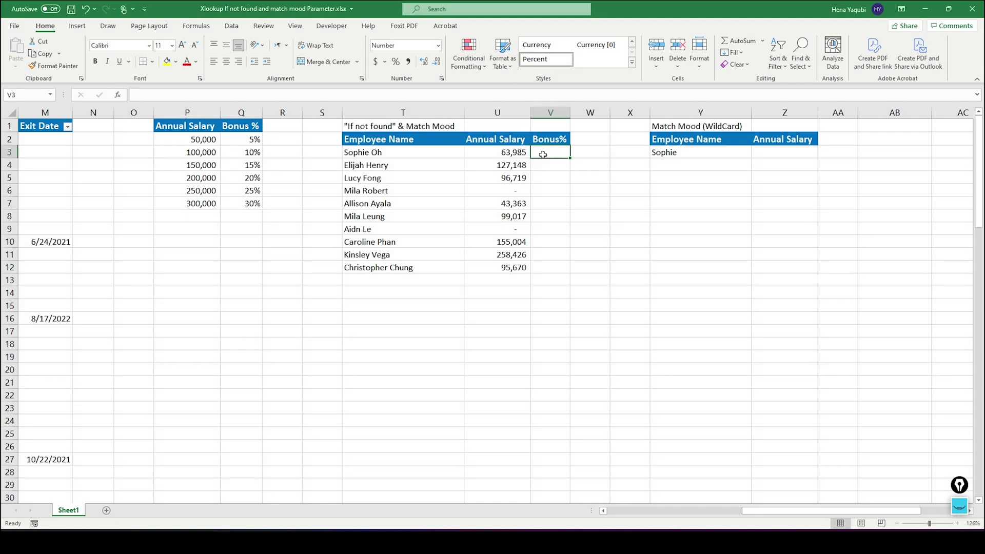
type("=xl")
key("Tab")
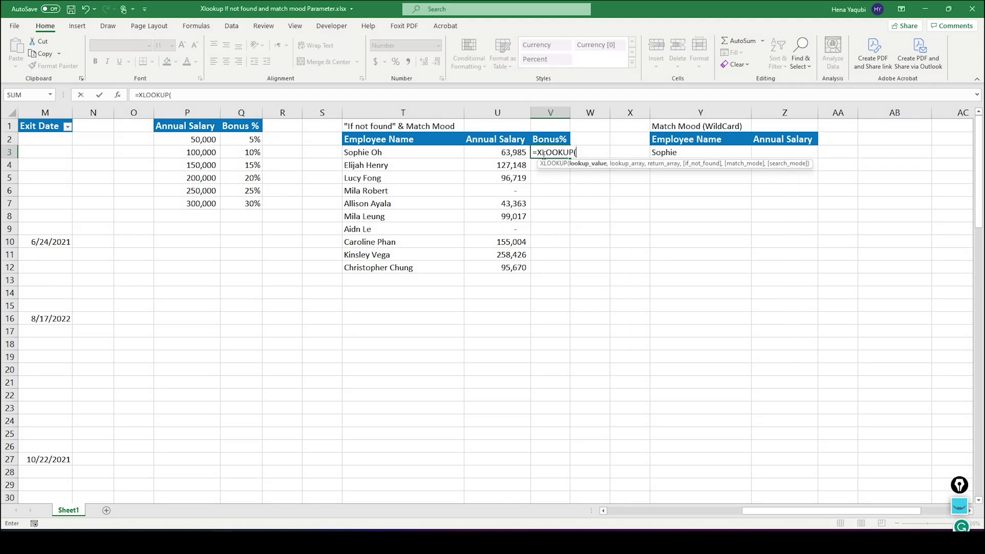
left_click(504, 150)
type(",")
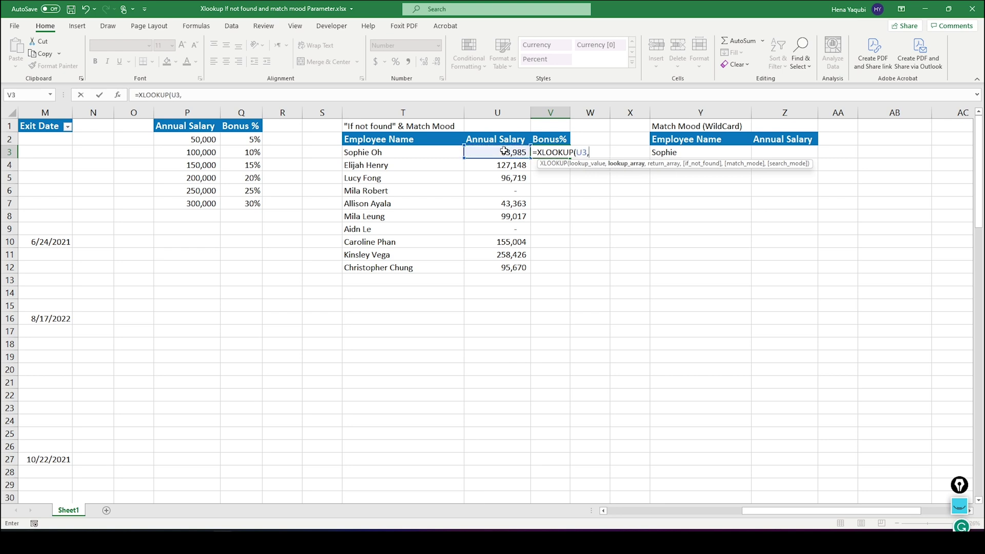
Use the bonus table's absolute ranges $P$2:$P$7 as the lookup array and $Q$2:$Q$7 as the return array.
left_click(201, 140)
left_click_drag(200, 154, 199, 204)
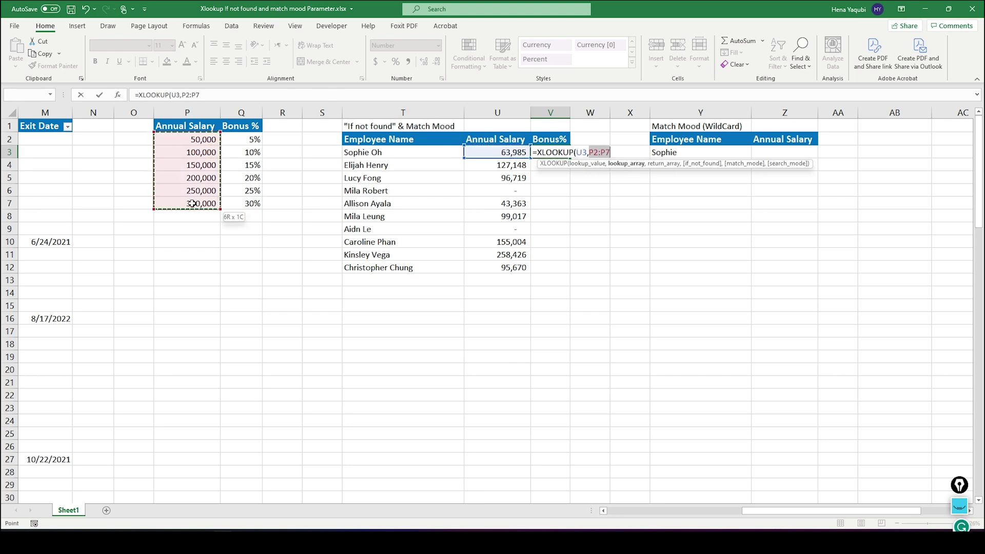
key("F4")
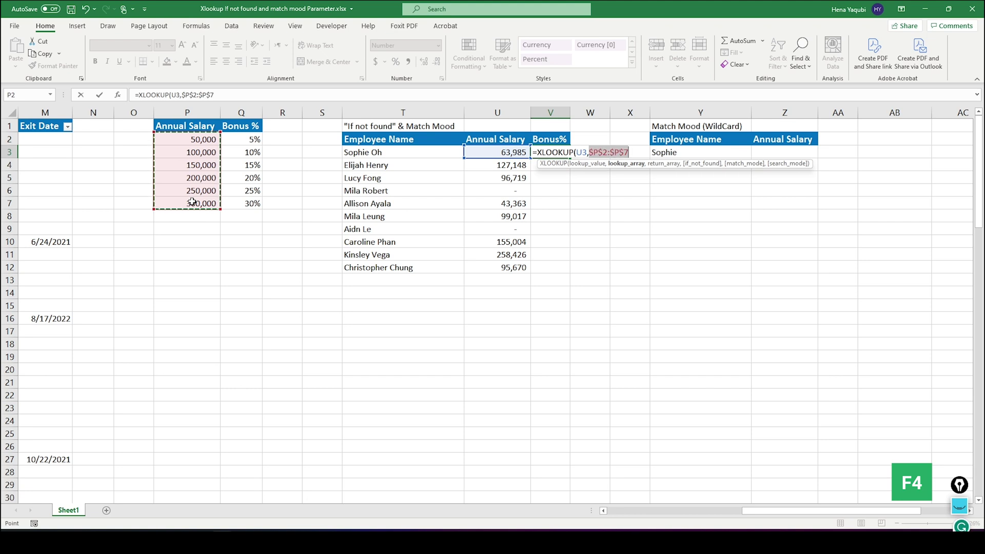
type(",")
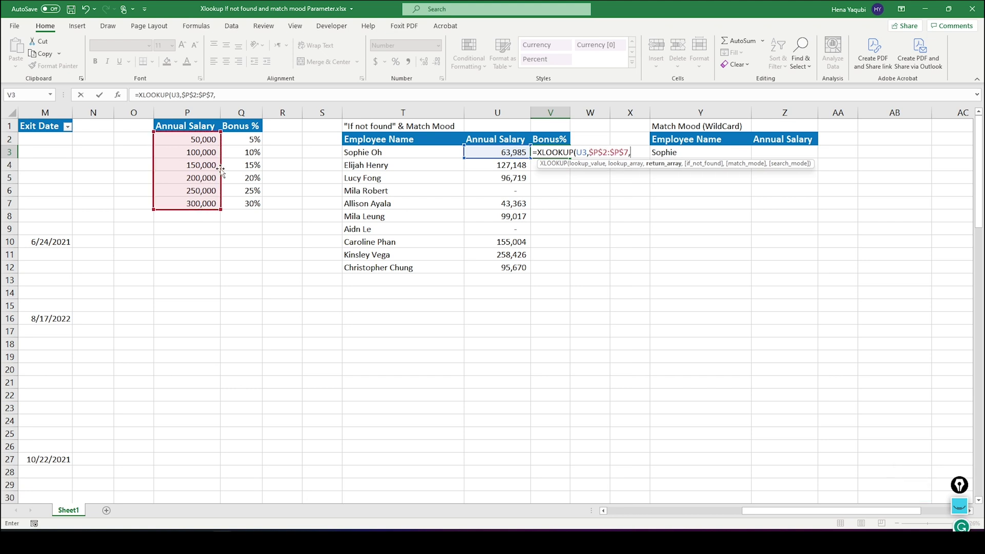
left_click_drag(247, 139, 244, 204)
key("F4")
type(",")
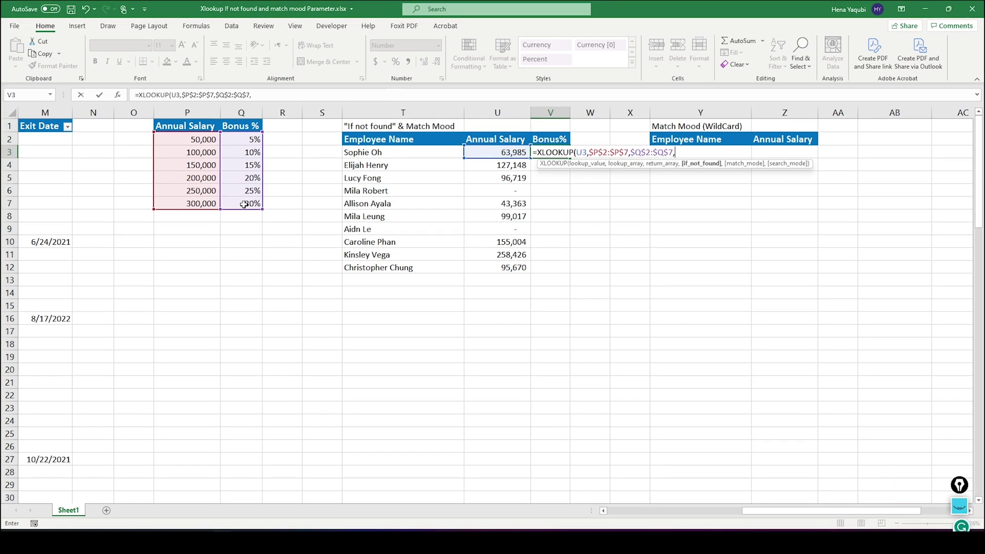
Leave the if-not-found argument empty, set the match mode to 0 (exact match), and enter the formula in V3.
type(",")
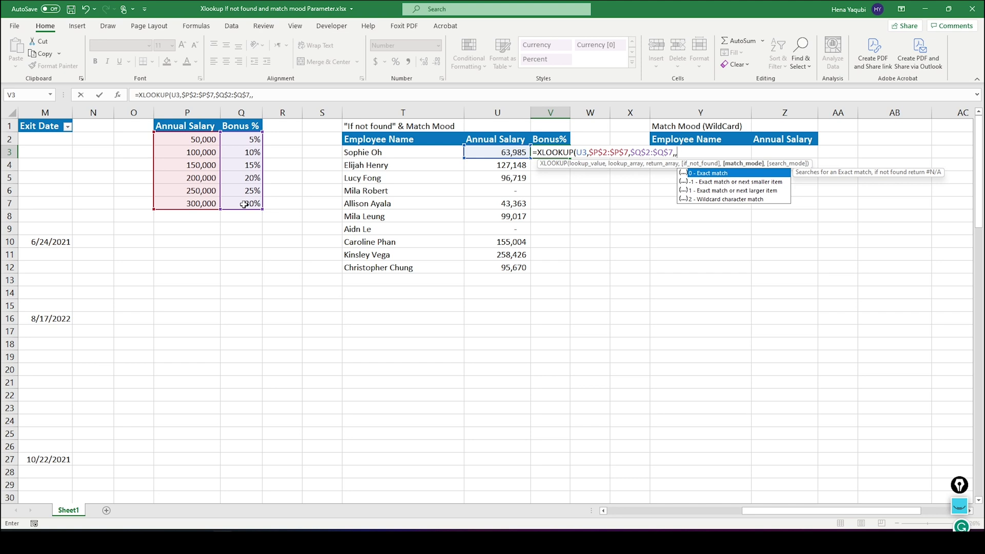
type("0")
key("Return")
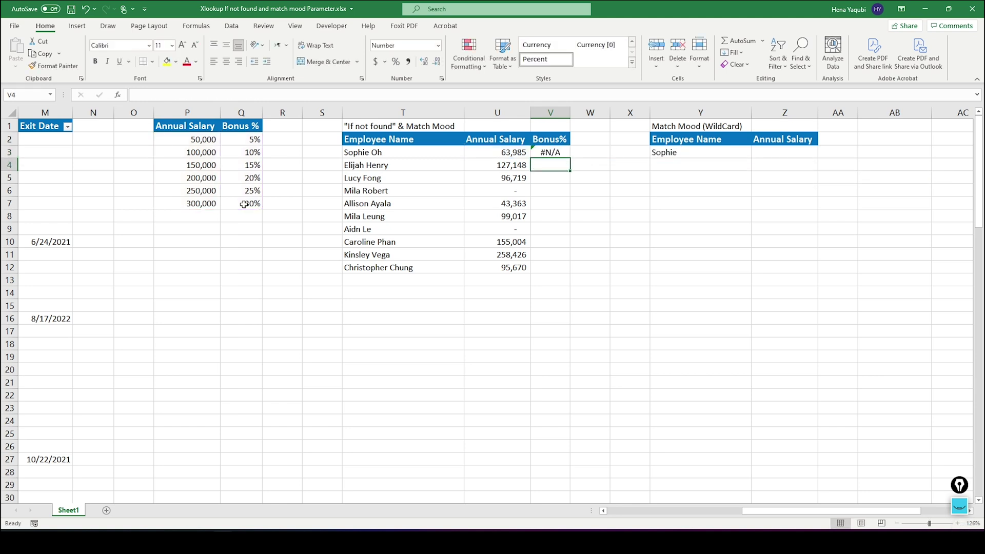
Fill the exact-match XLOOKUP in V3 down to V12 and compare the annual salaries with the bonus table's salary levels.
left_click(564, 150)
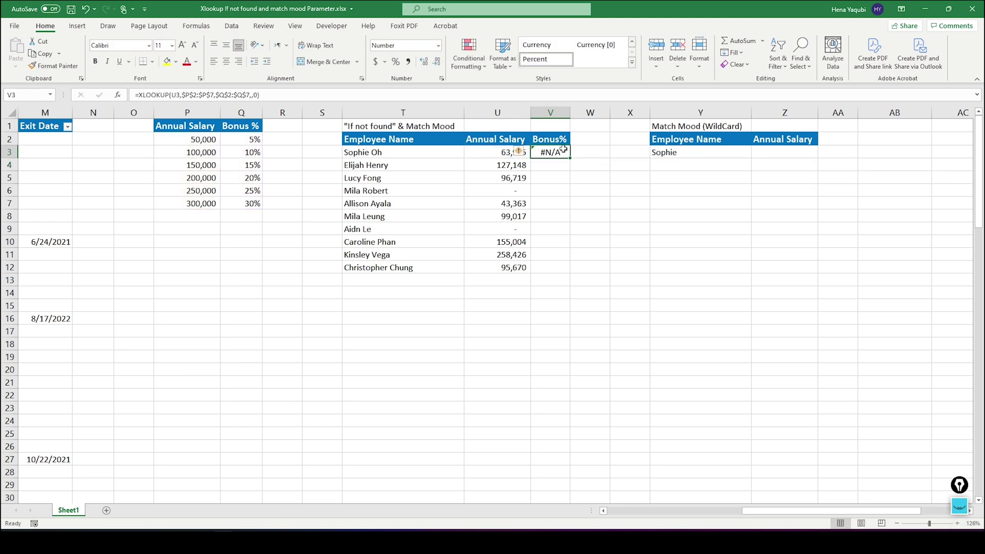
double_click(569, 159)
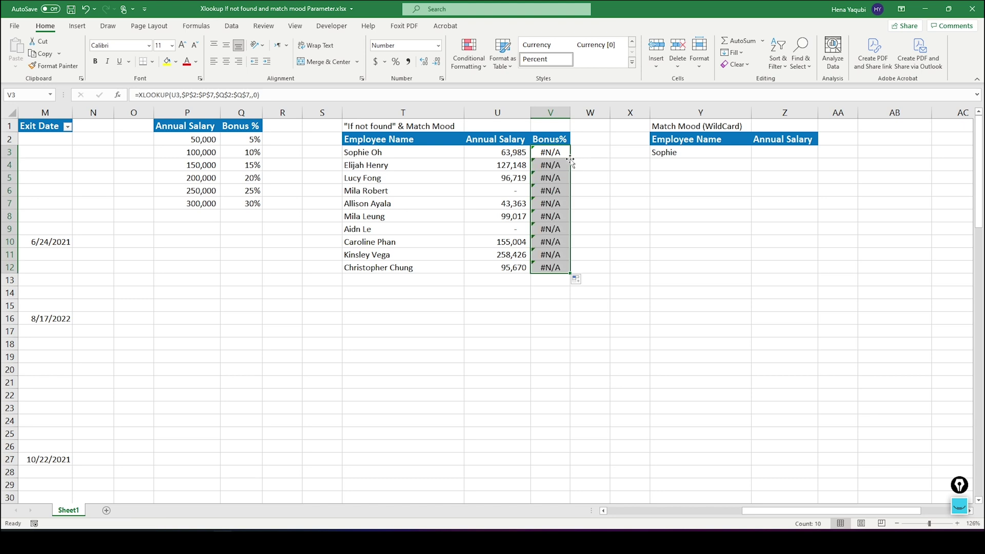
key("ctrl+shift+1")
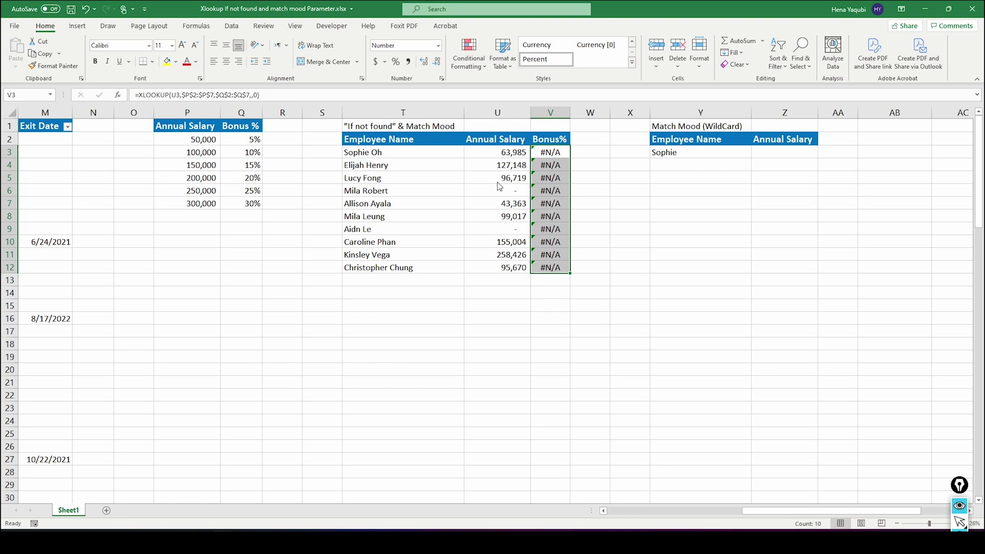
left_click_drag(156, 132, 219, 208)
mouse_move(462, 145)
left_mouse_down()
mouse_move(497, 183)
mouse_move(531, 276)
left_mouse_up()
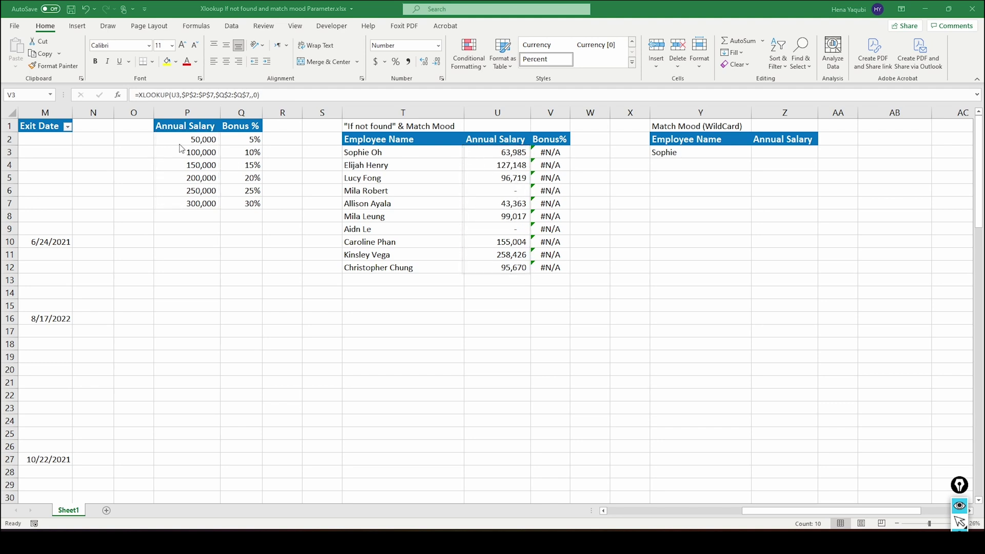
left_click_drag(159, 134, 219, 216)
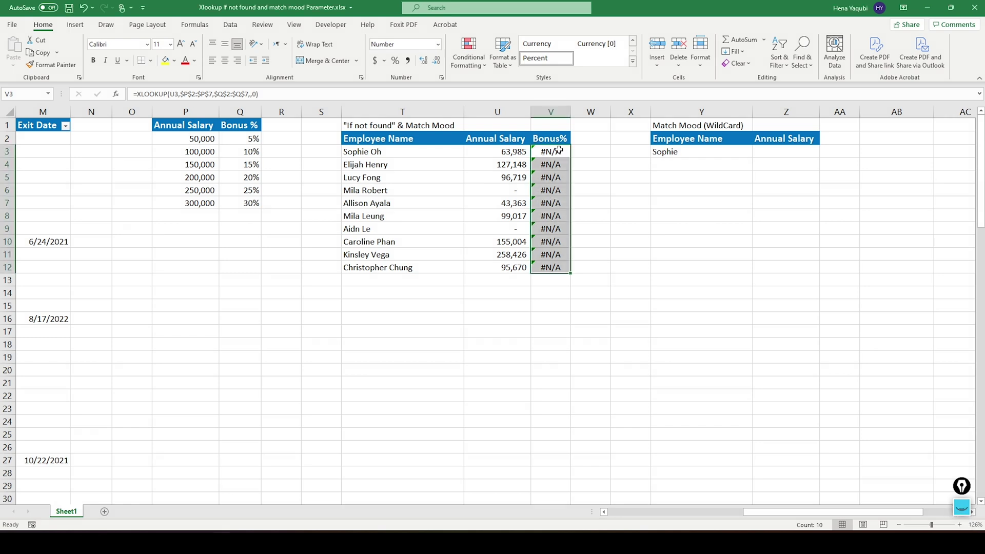
Change the match mode of the XLOOKUP in V3 to -1 (exact match or next smaller item).
double_click(558, 152)
left_click(682, 152)
key("BackSpace")
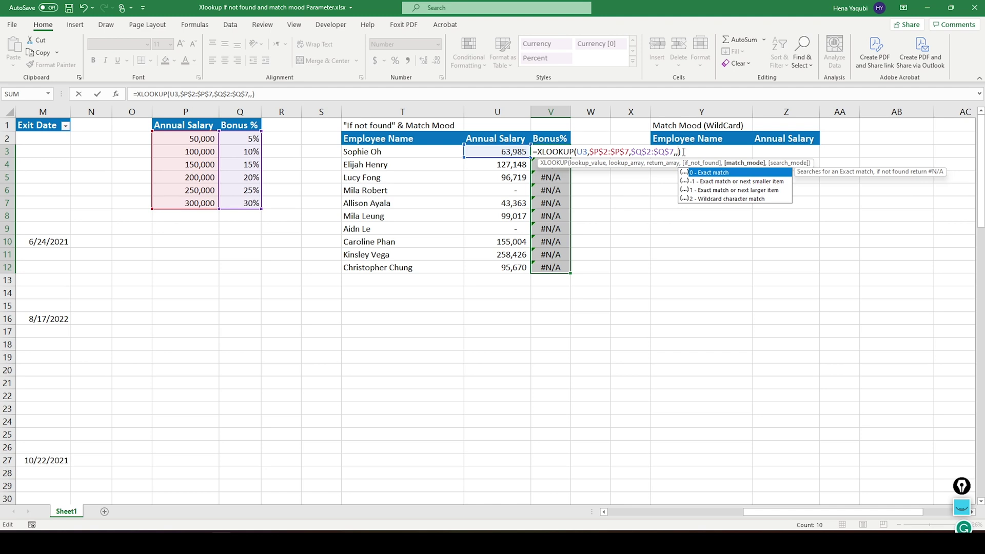
key("Down")
type("0")
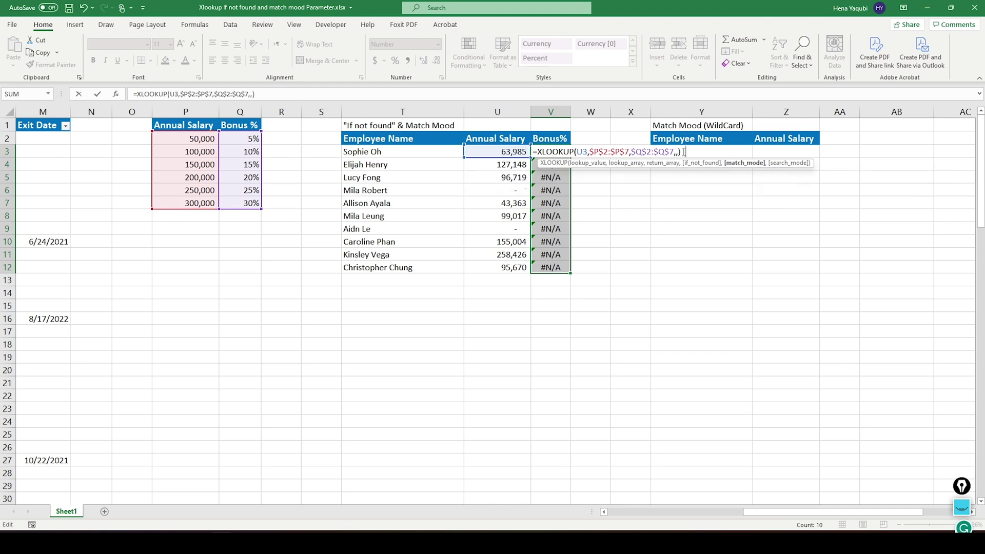
key("Return")
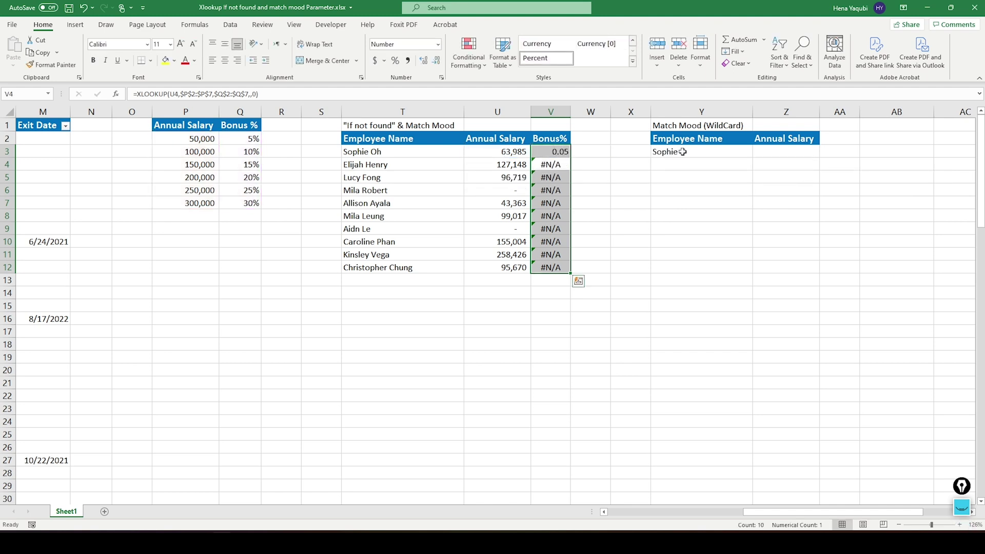
Format the Bonus% cell V3 as a percentage and fill it down to V12.
left_click(561, 154)
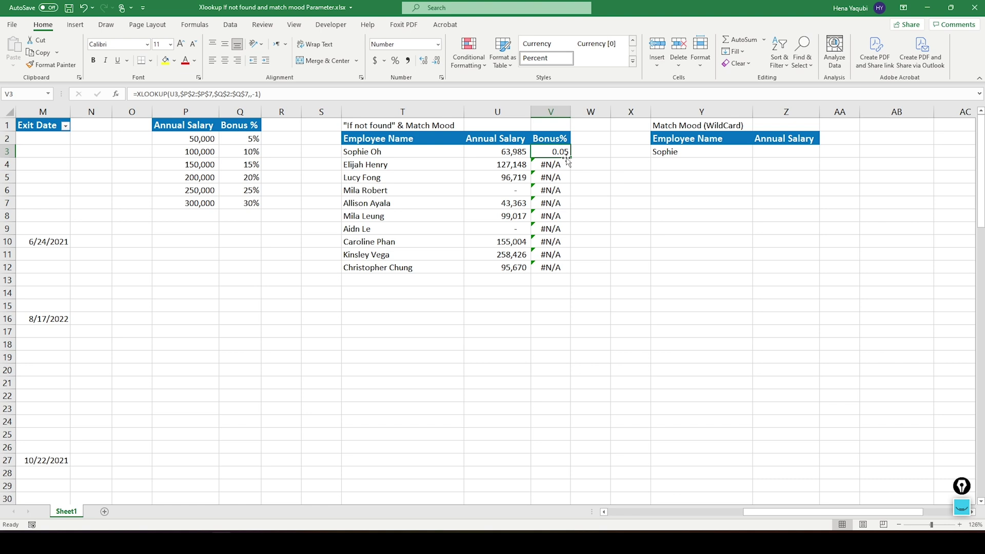
left_click(395, 61)
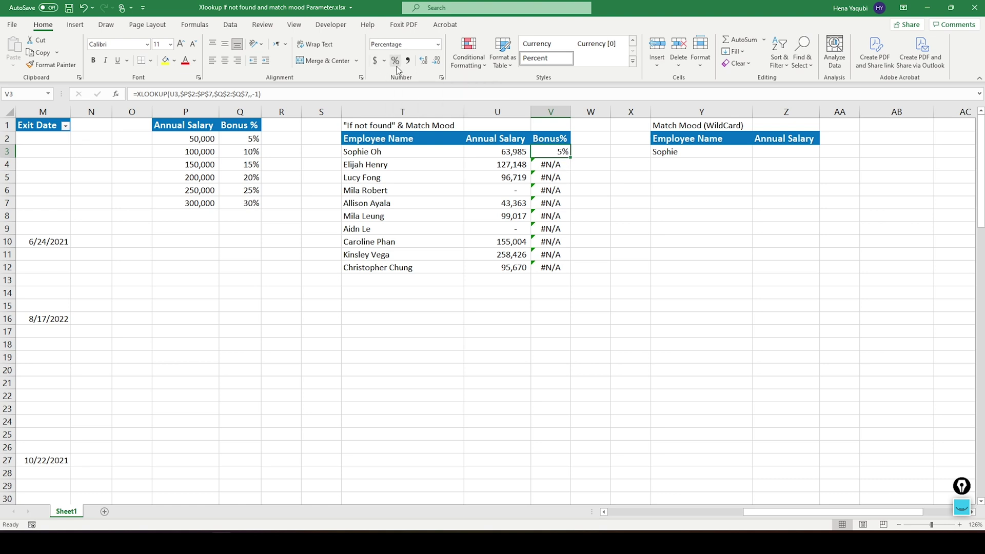
double_click(570, 158)
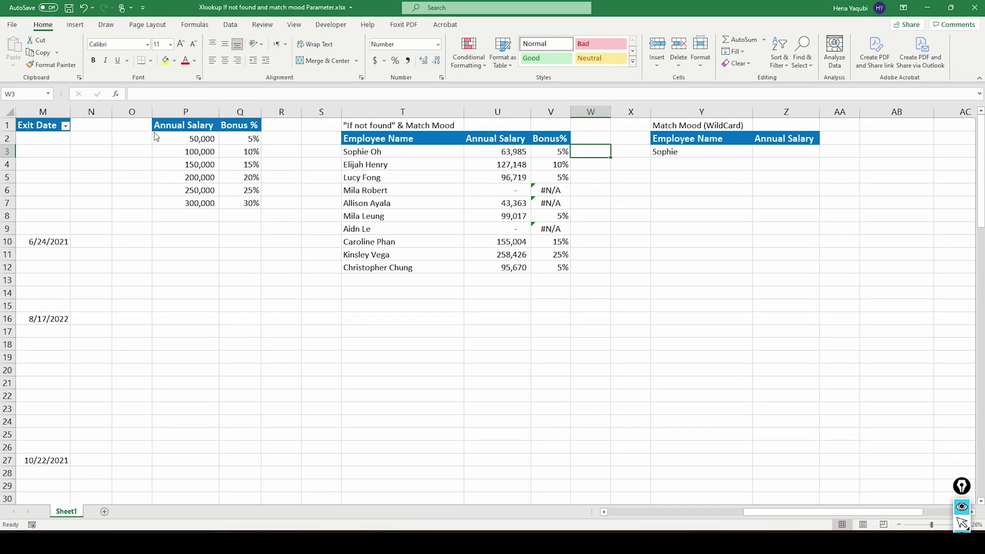
Compare the salaries and bonuses in rows 3 and 4 with the 50,000, 100,000 and 150,000 levels of the bonus table.
left_click_drag(159, 139, 252, 152)
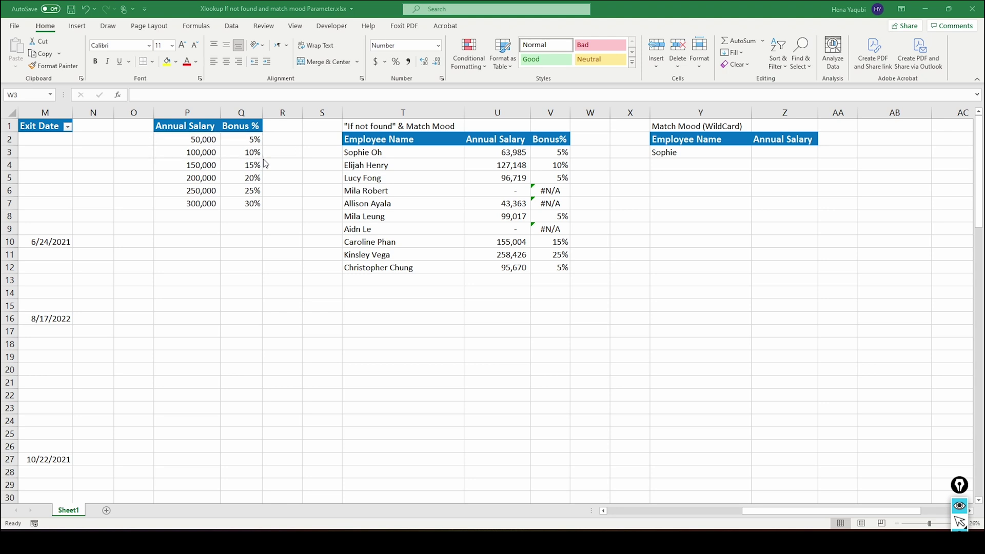
left_click_drag(464, 146, 530, 162)
left_click_drag(156, 133, 267, 153)
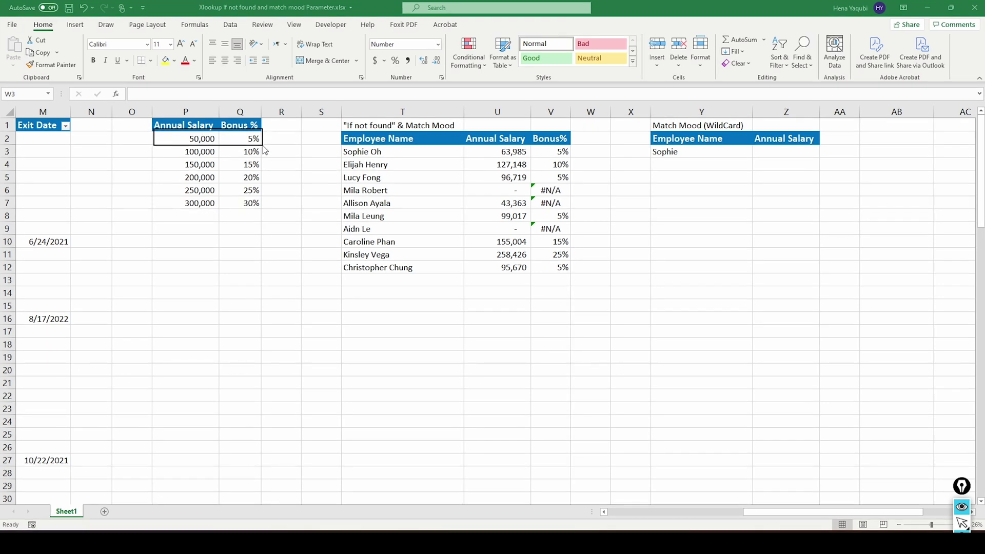
mouse_move(263, 140)
left_mouse_down()
mouse_move(501, 186)
mouse_move(542, 156)
left_mouse_up()
mouse_move(463, 156)
left_mouse_down()
mouse_move(522, 178)
mouse_move(573, 175)
left_mouse_up()
mouse_move(151, 145)
left_mouse_down()
mouse_move(182, 164)
mouse_move(269, 183)
mouse_move(262, 172)
left_mouse_up()
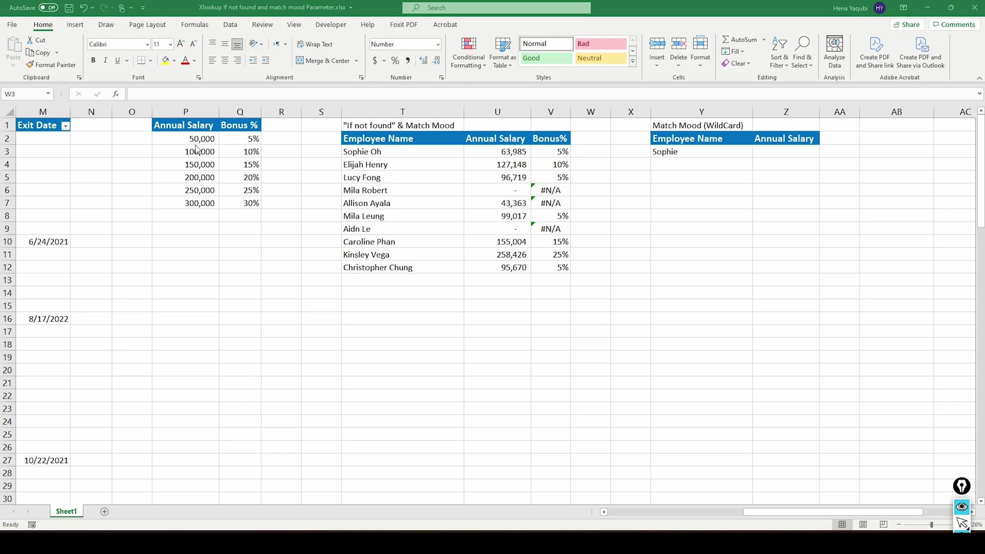
left_click_drag(150, 144, 263, 163)
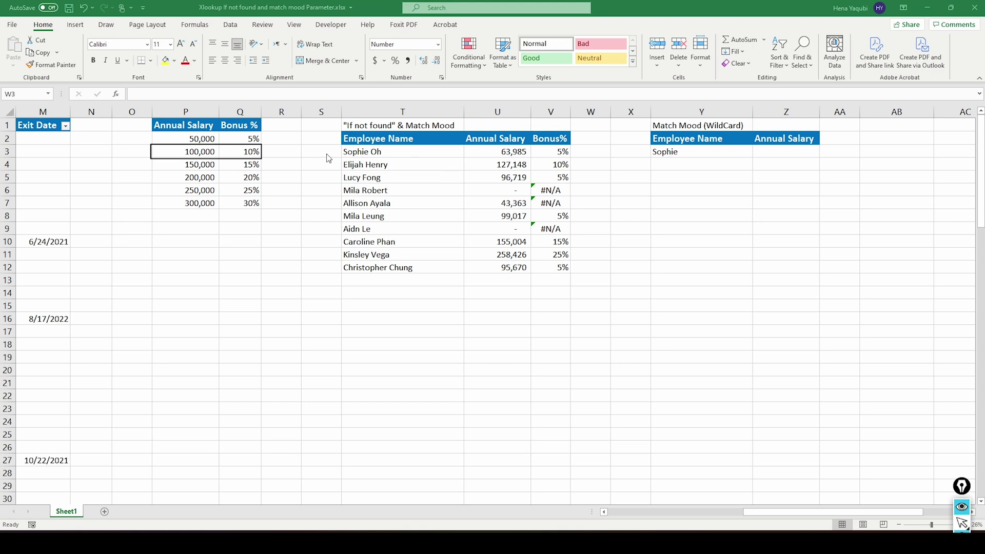
mouse_move(261, 150)
left_mouse_down()
mouse_move(434, 172)
mouse_move(546, 169)
left_mouse_up()
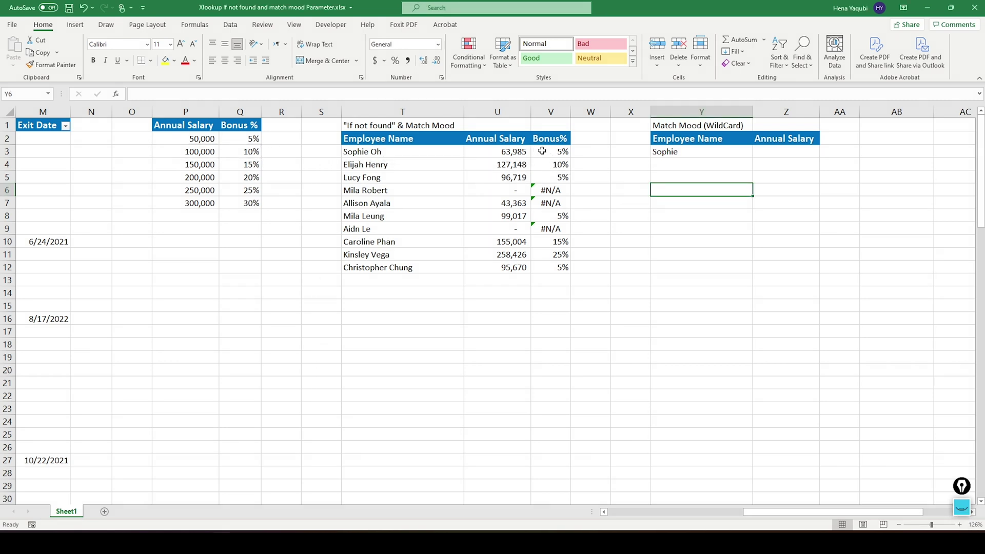
Change the match mode in V3 to 1 (exact match or next larger item) and fill the formula down to V12.
left_click(542, 151)
double_click(543, 151)
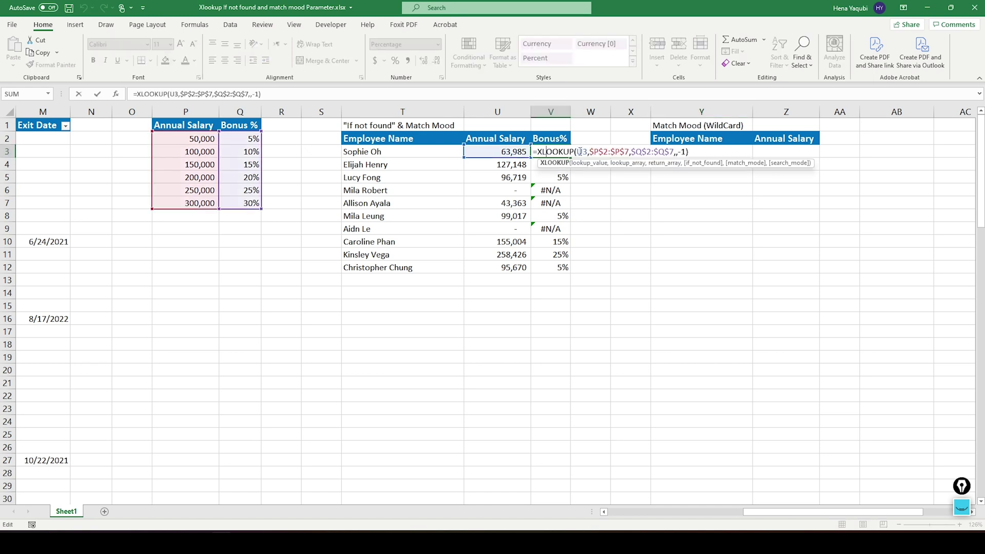
left_click(685, 151)
key("BackSpace")
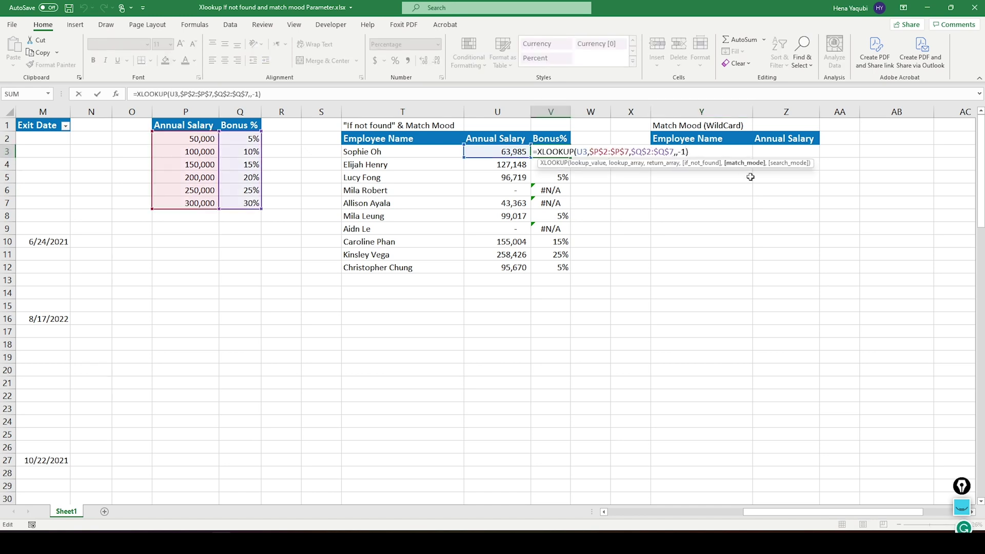
key("BackSpace")
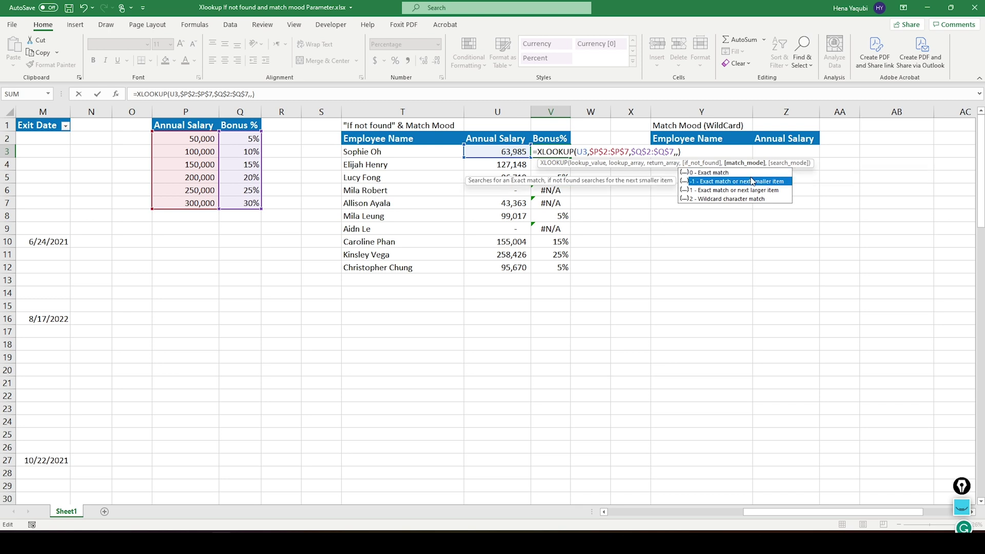
key("Down")
key("Tab")
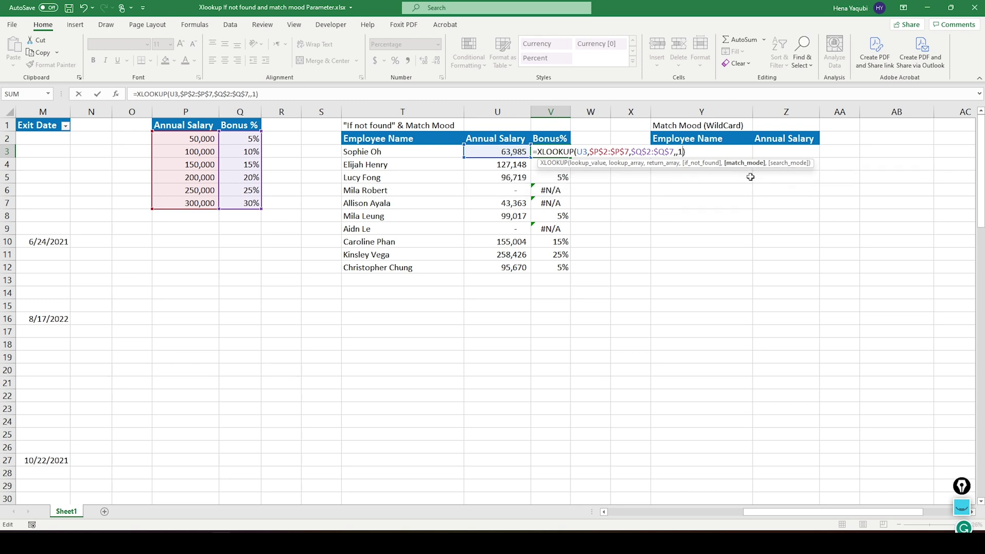
key("Return")
left_click(557, 154)
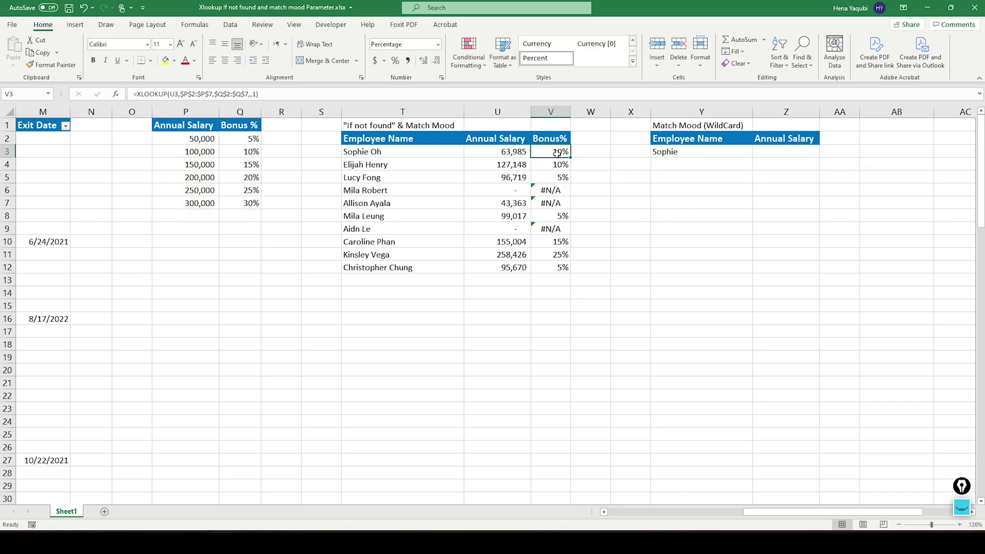
double_click(570, 158)
Compare the first employee's salary and next-larger-match bonus with the 50,000 and 100,000 levels of the bonus table.
left_click(579, 198)
left_click(566, 156)
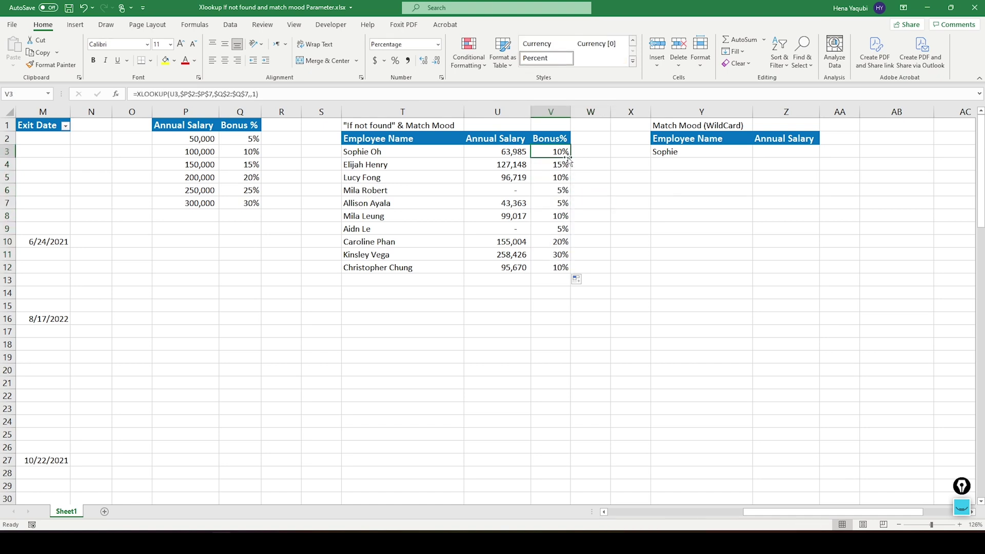
left_click(572, 155)
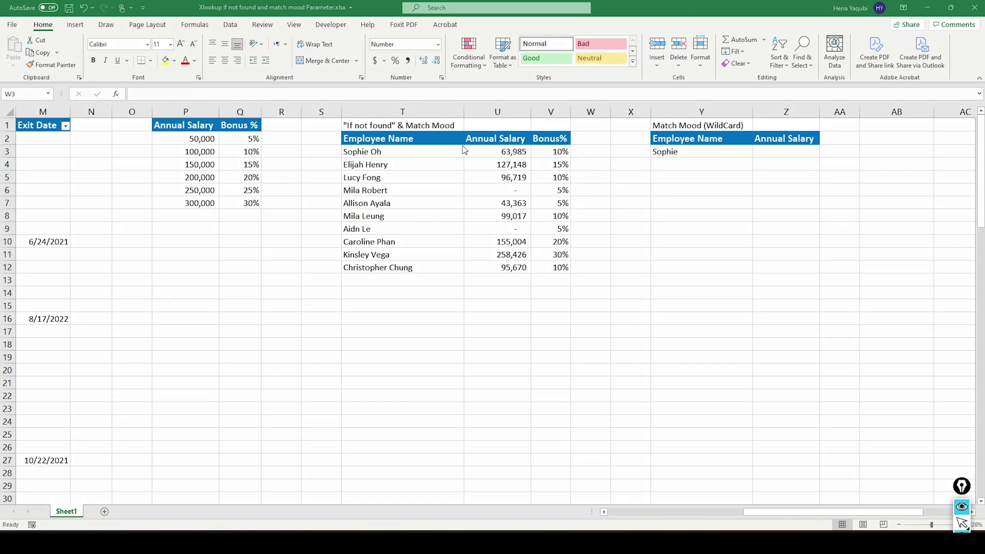
left_click_drag(480, 150, 571, 160)
left_click_drag(155, 136, 262, 162)
left_click_drag(151, 144, 263, 162)
left_click_drag(263, 152, 539, 155)
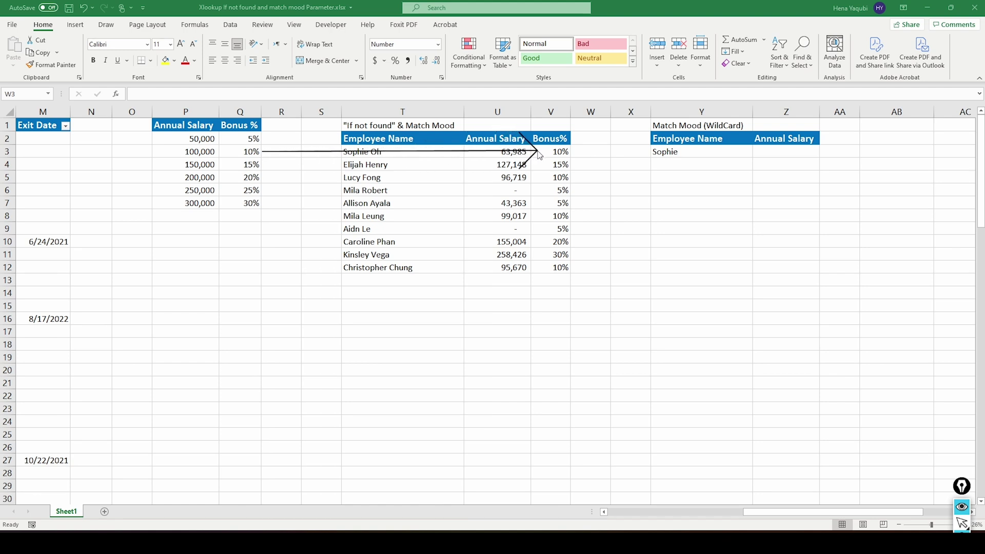
Start an XLOOKUP formula in Annual Salary cell Z3 of the wildcard table with Y3 as the lookup value.
left_click(723, 152)
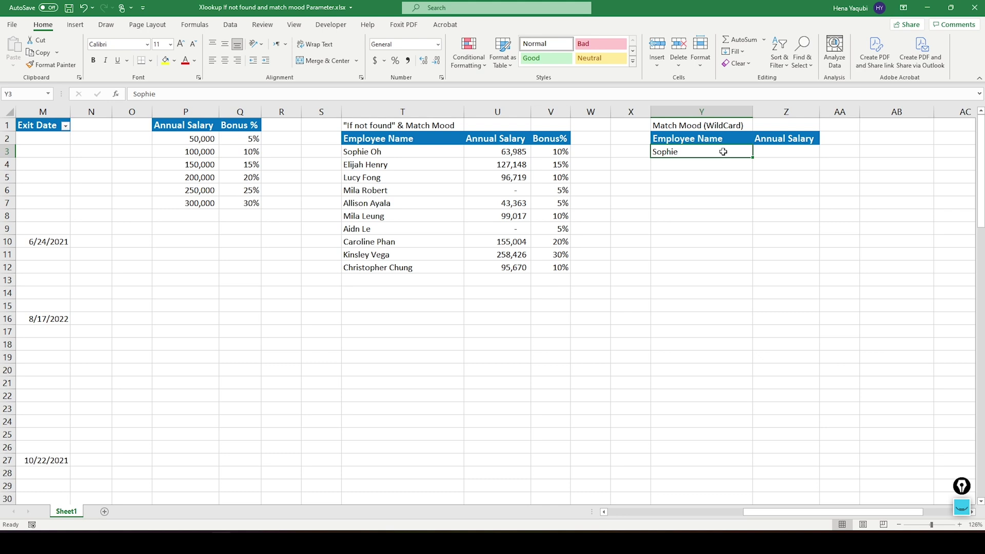
left_click(765, 154)
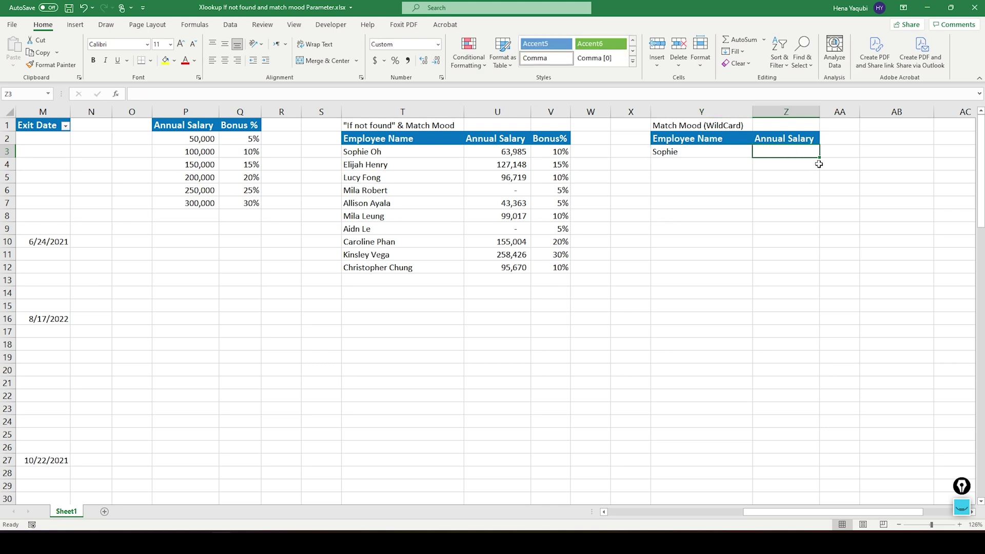
type("=xl")
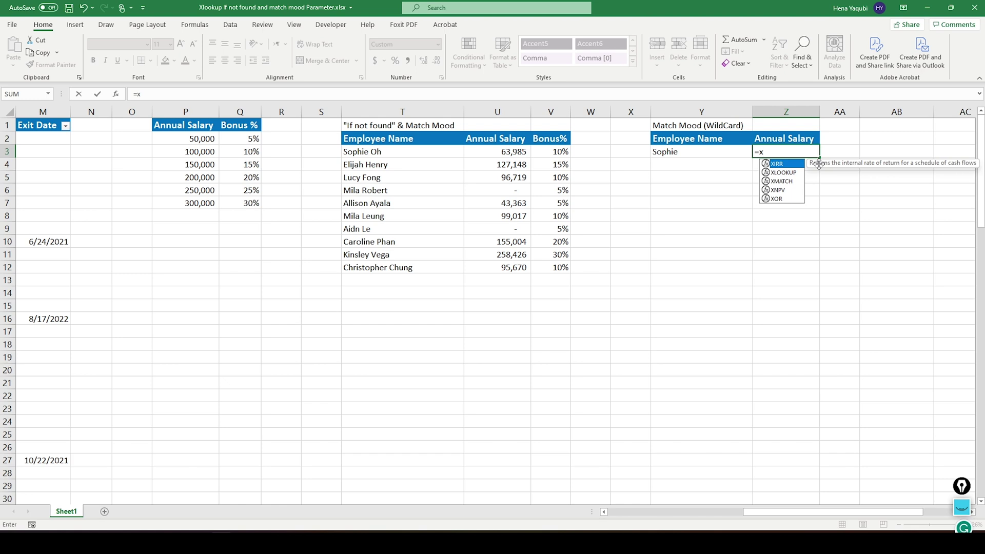
key("Tab")
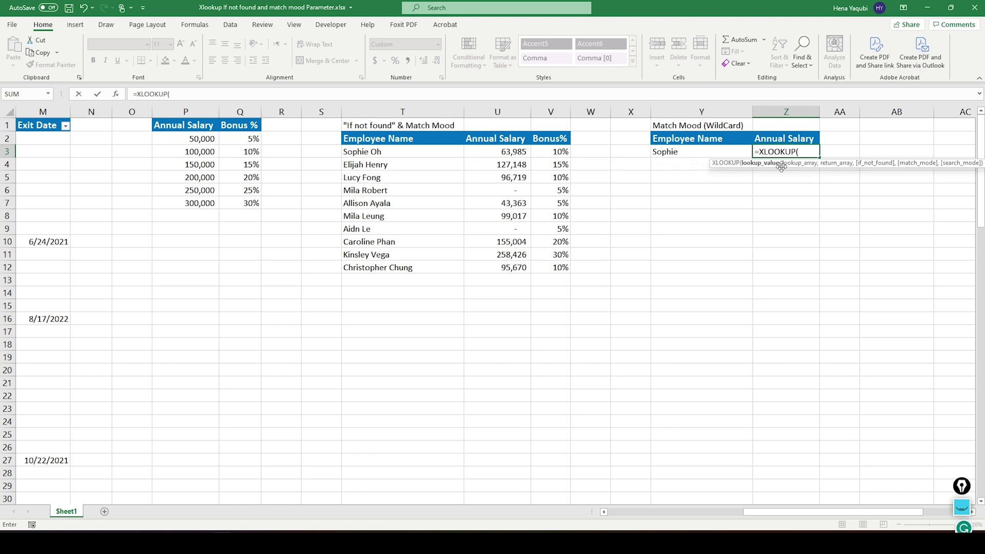
left_click(664, 150)
type(",")
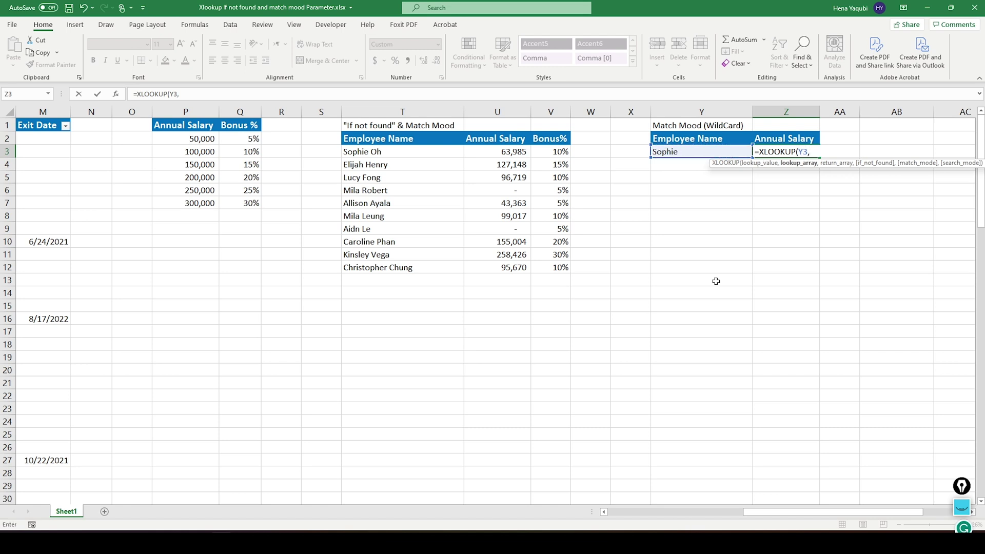
Use the Employee Name column's absolute range $B$2:$B$101 as the lookup array.
scroll(438, 177, "left", 10)
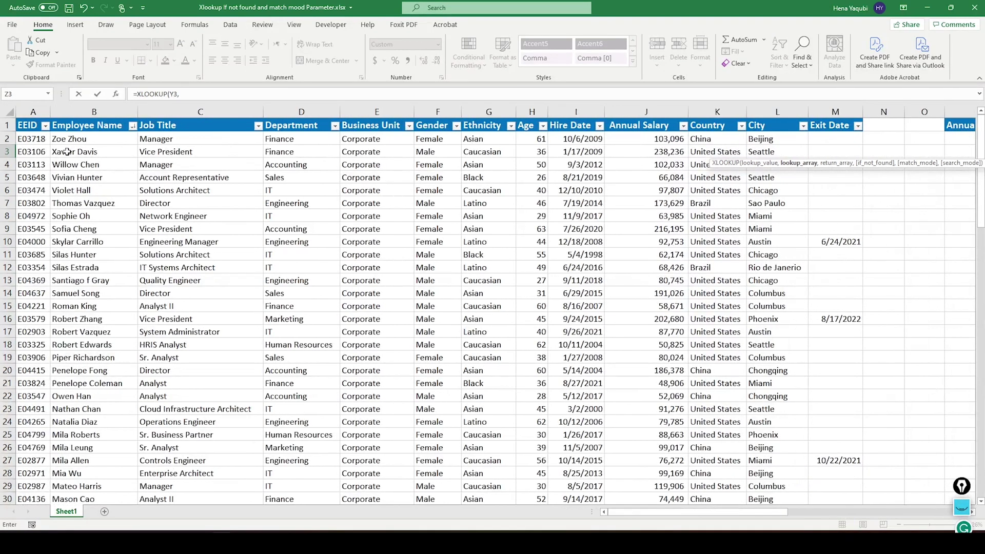
left_click(67, 140)
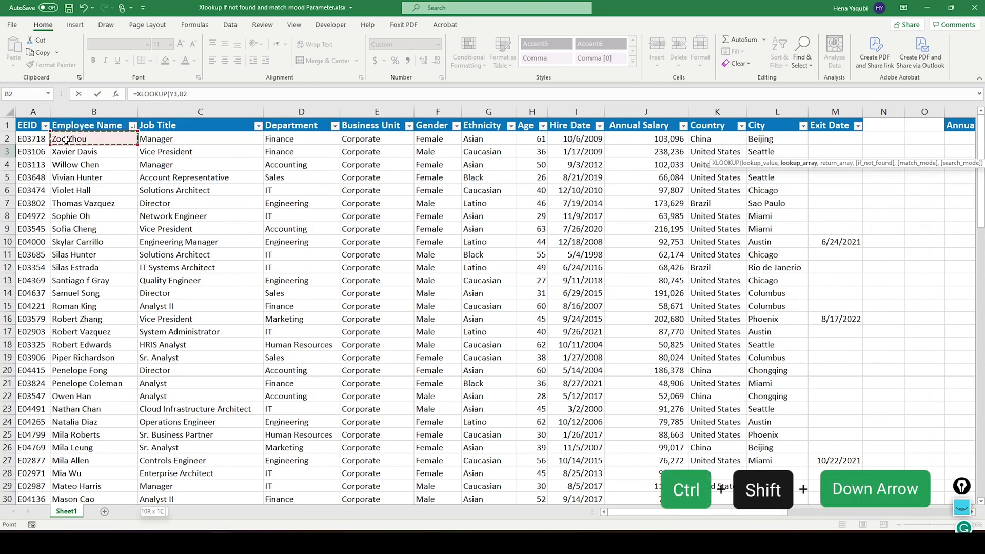
key("ctrl+shift+Down")
key("F4")
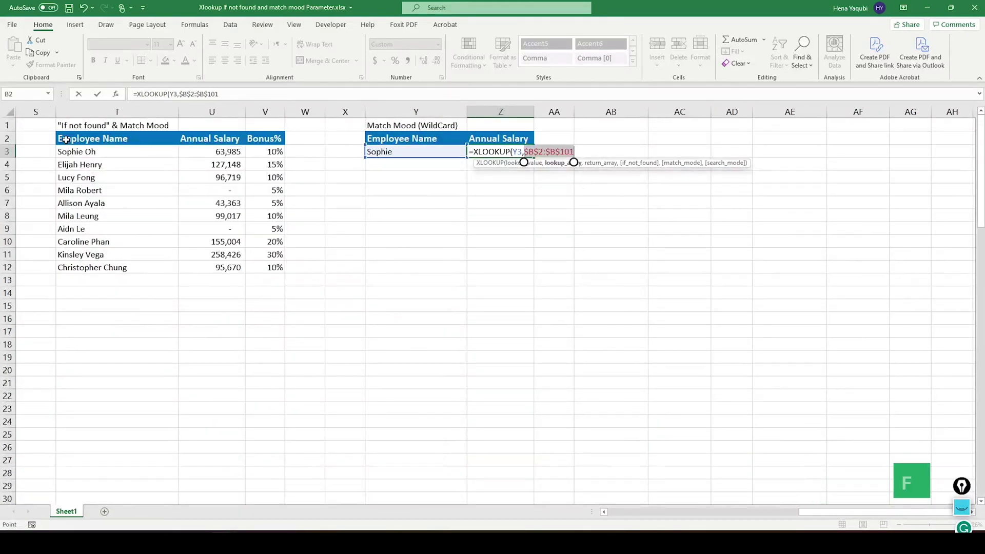
type(",")
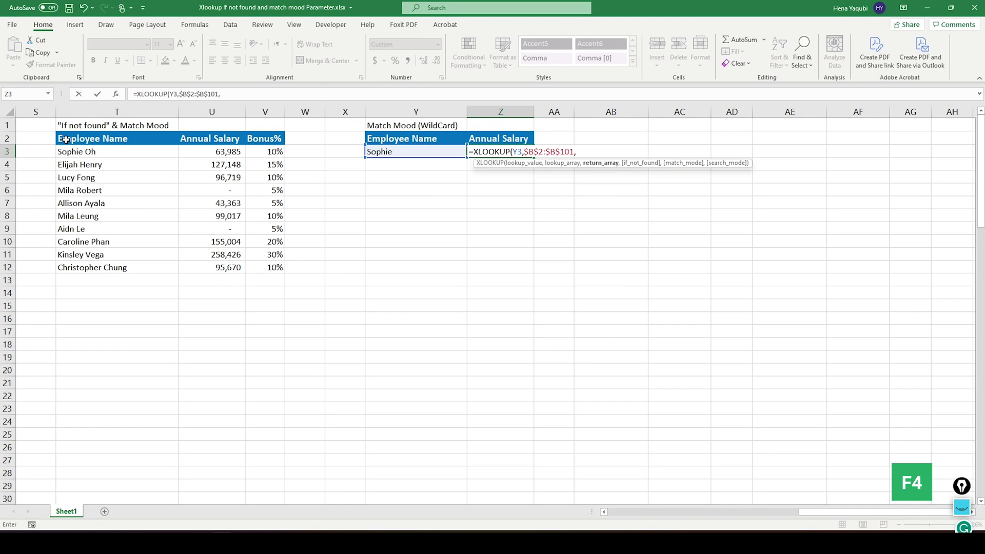
Use the employee data's Annual Salary column, absolute range $J$2:$J$101, as the return array and complete the Z3 formula.
scroll(65, 139, "left", 10)
left_click(645, 137)
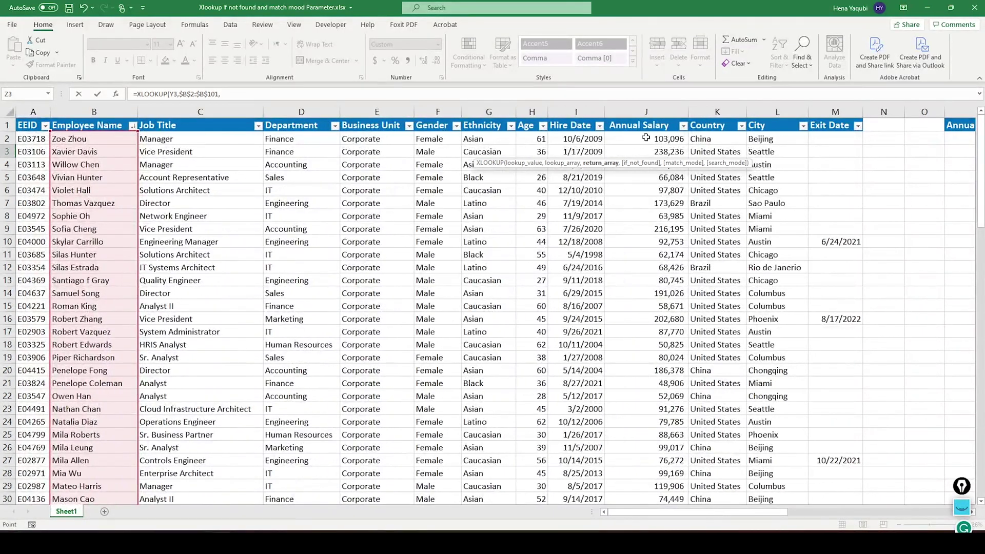
key("ctrl+shift+Down")
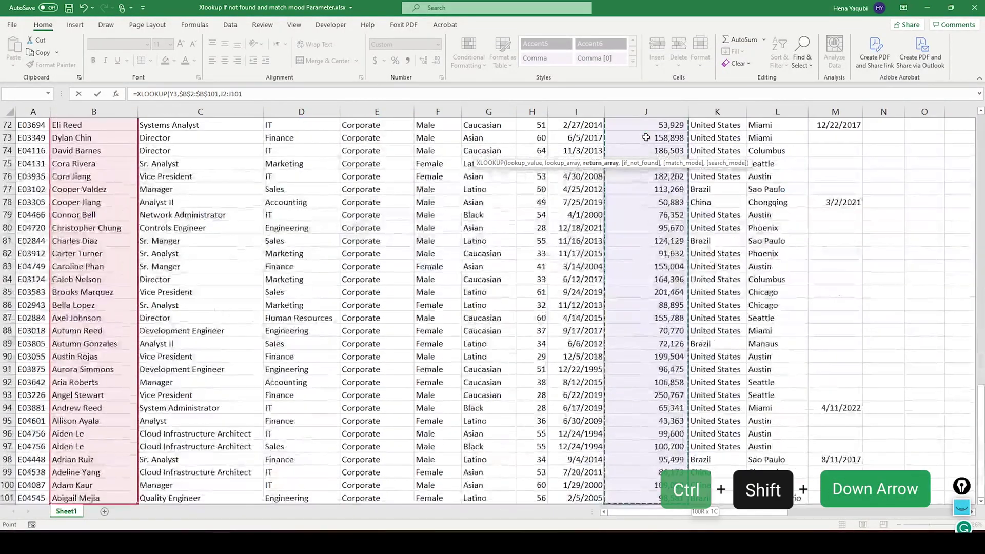
key("F4")
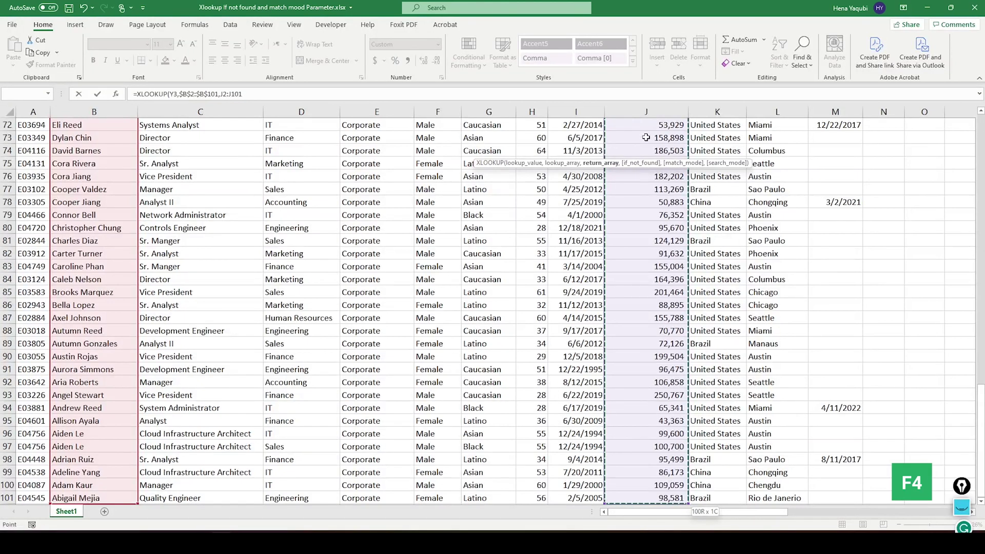
key("Return")
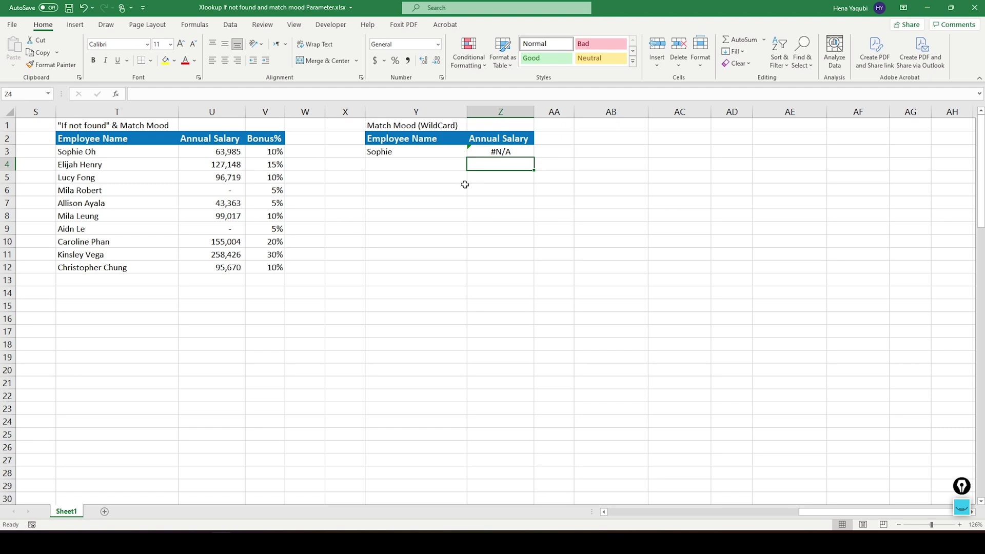
Extend the XLOOKUP in Z3 with an empty if-not-found argument and match mode 2 (wildcard character match).
left_click(496, 153)
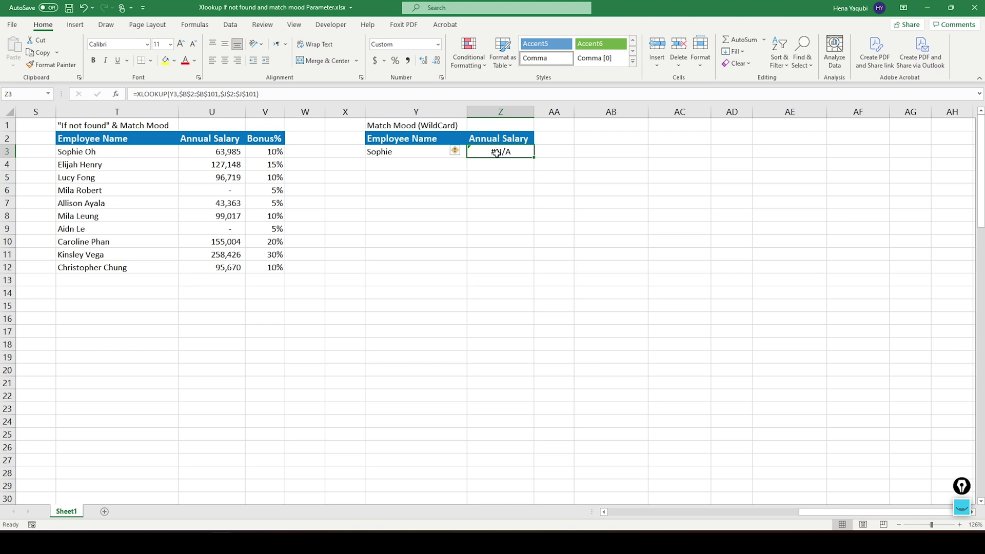
double_click(518, 151)
left_click(626, 153)
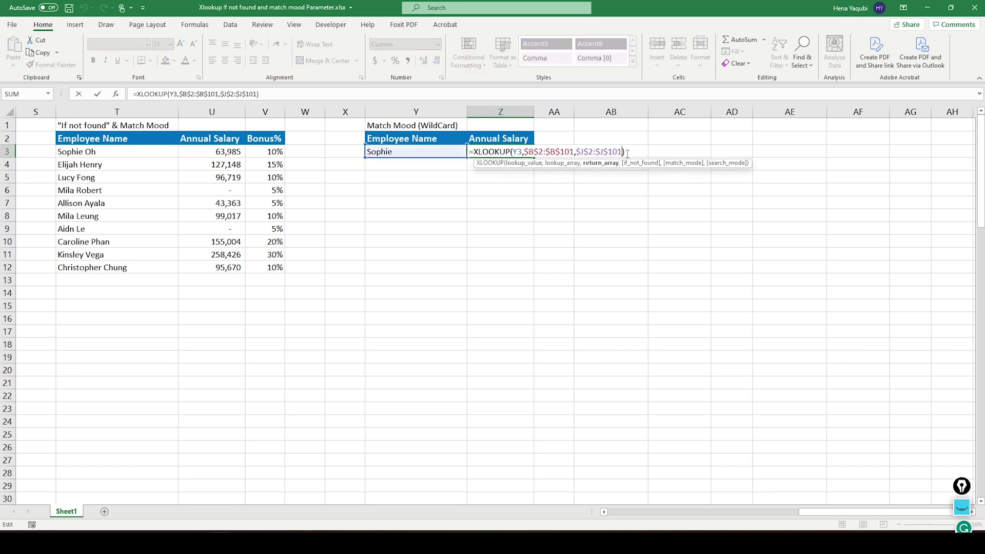
type(",")
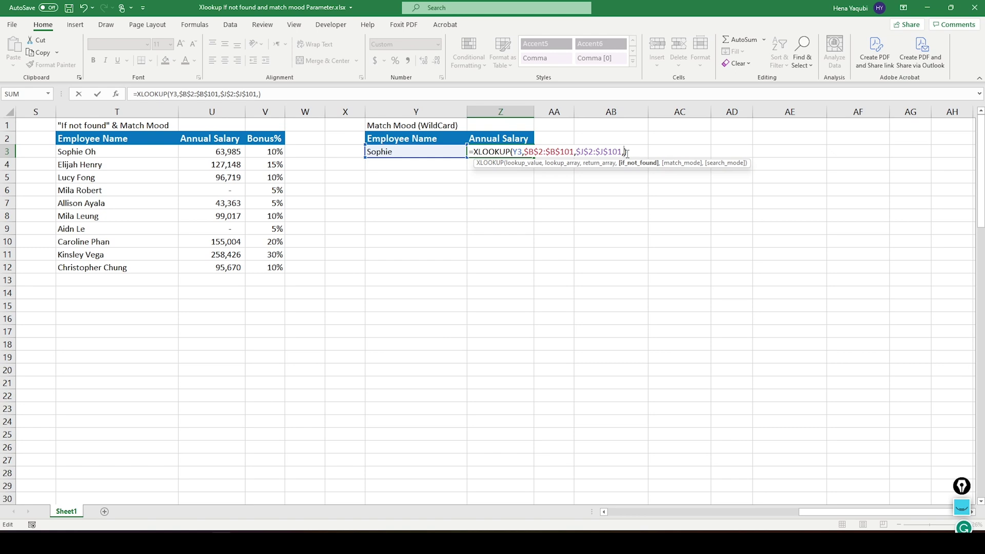
type(",")
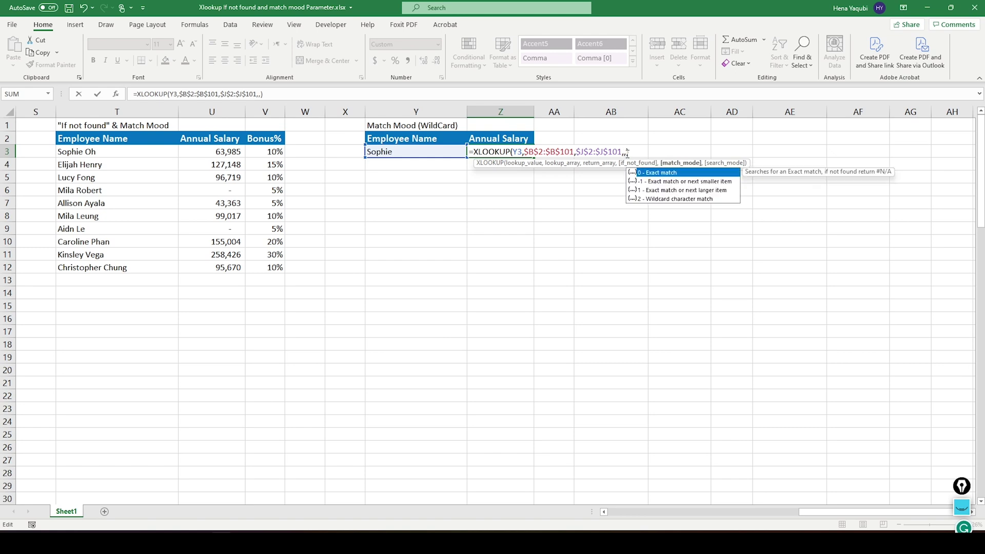
key("Down")
key("Down")
key("Down")
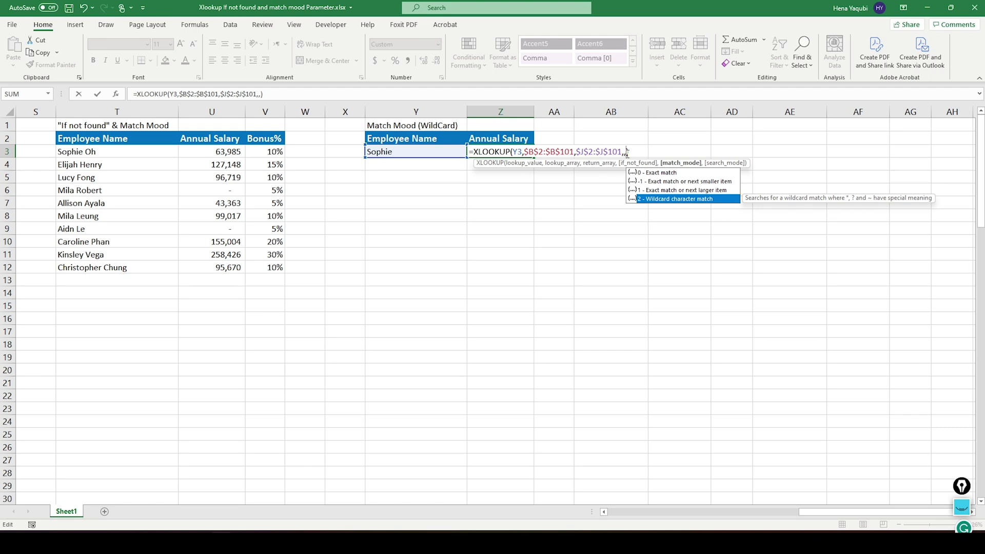
key("Tab")
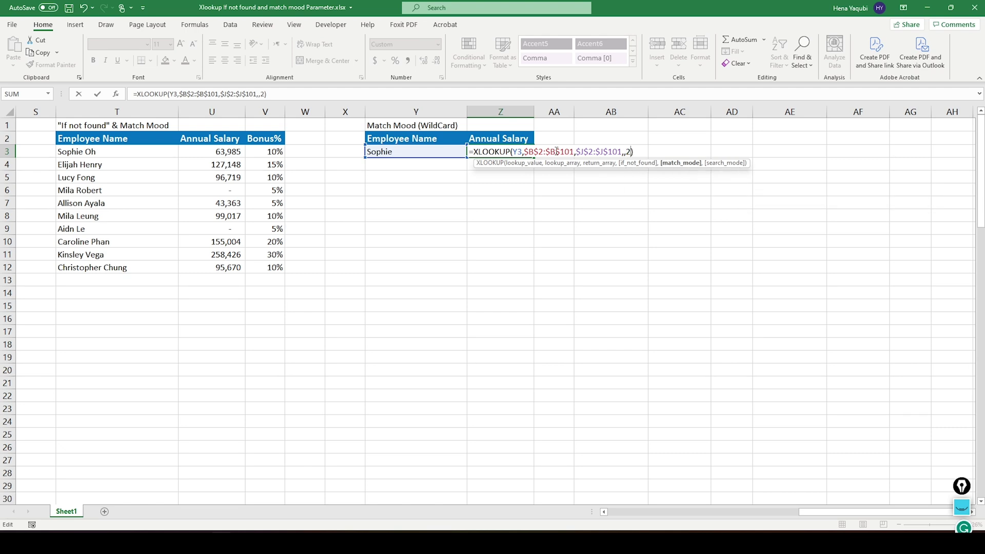
Append &"*" to the Y3 lookup value in the Z3 formula and commit it.
left_click(522, 152)
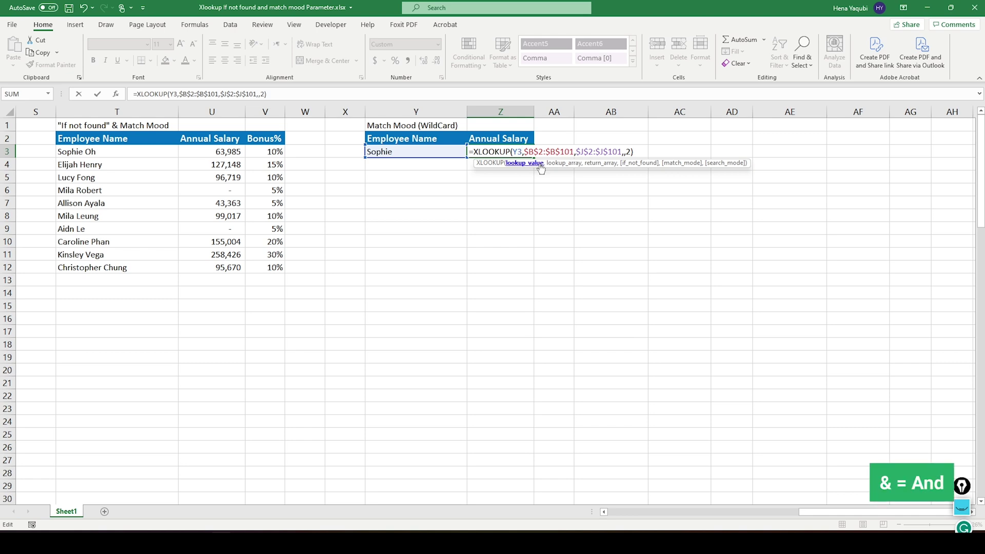
type("&")
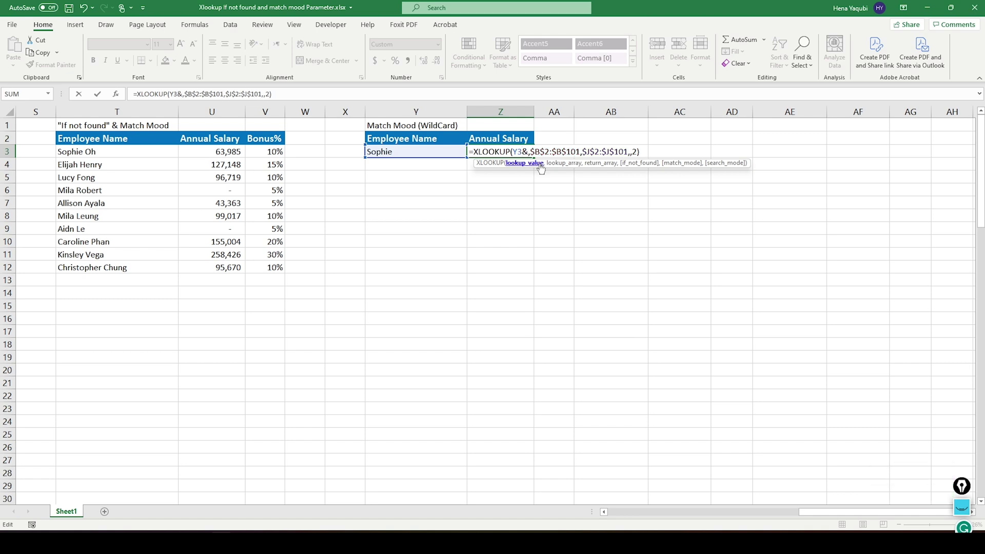
type("\"\"")
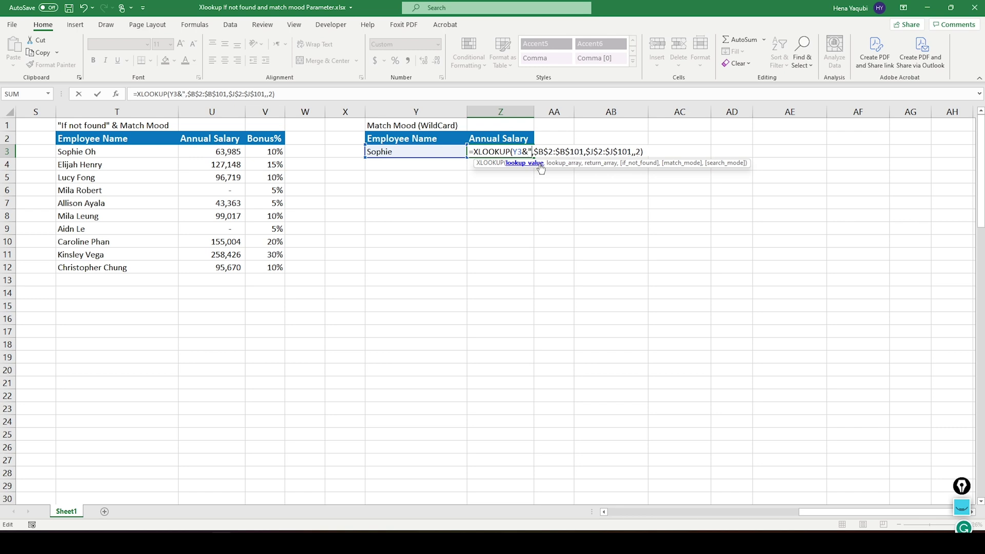
key("Left")
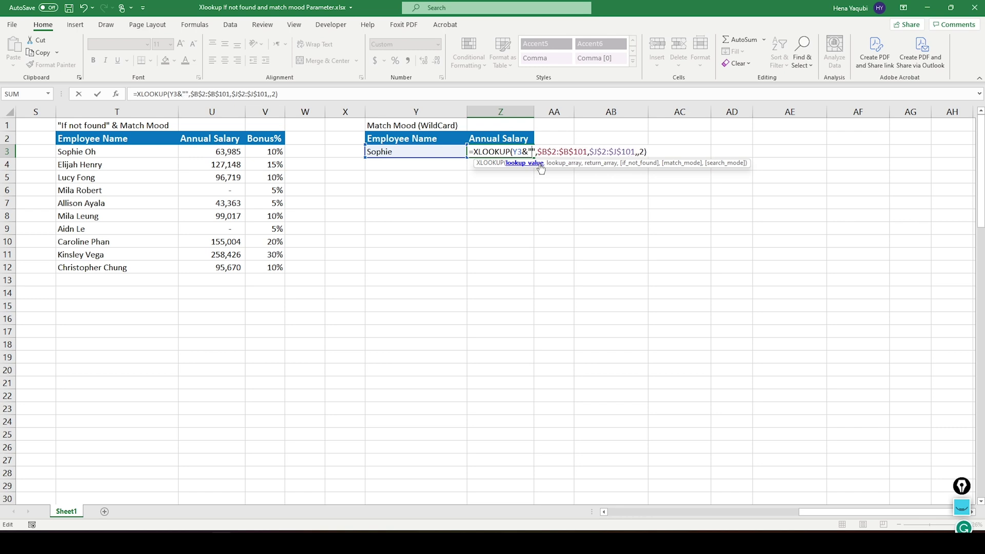
type("*")
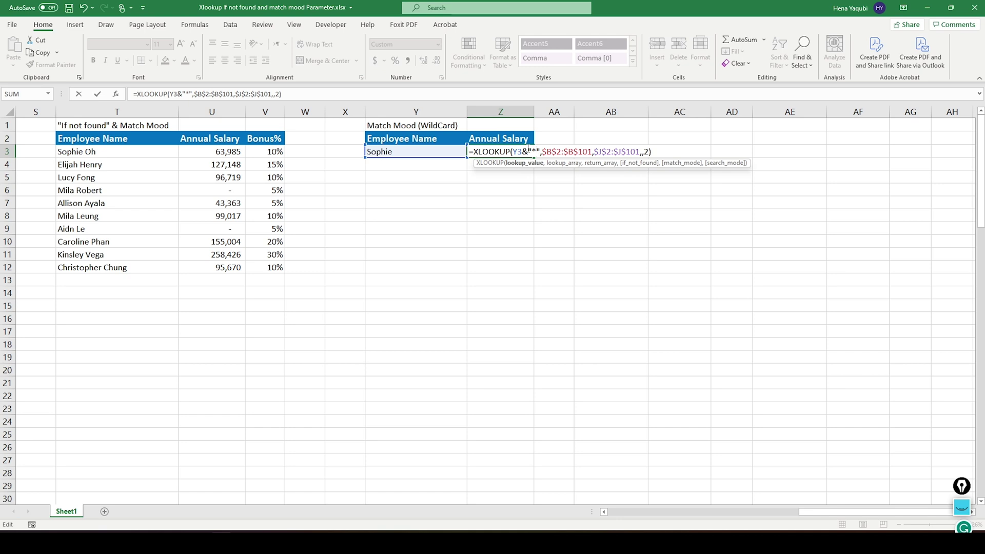
key("Return")
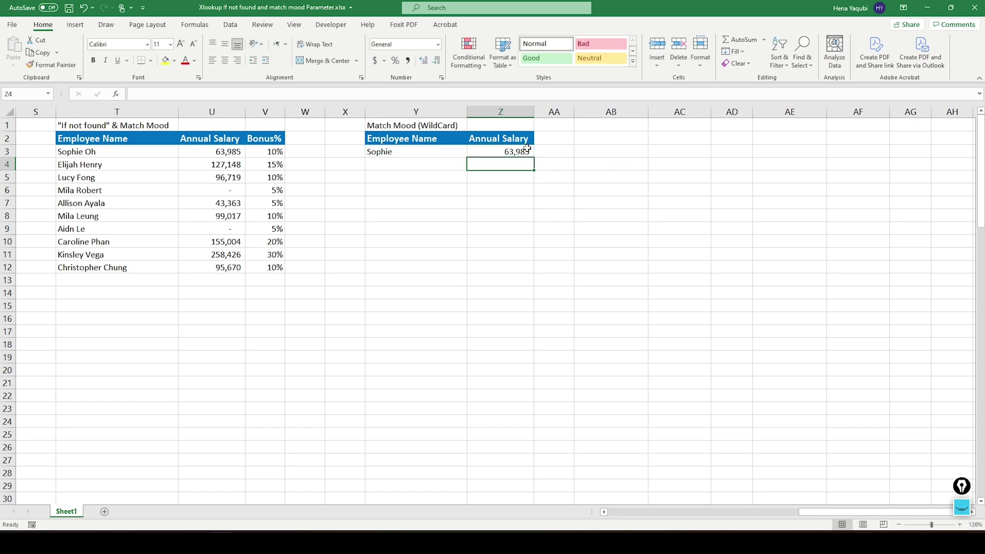